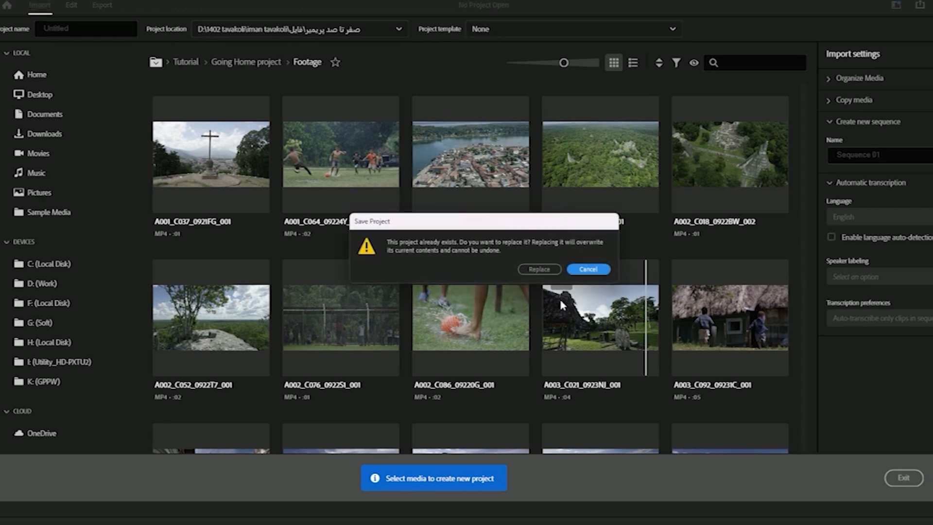
- Create a bin named آرشیو in the new, empty Untitled project
left_click(588, 269)
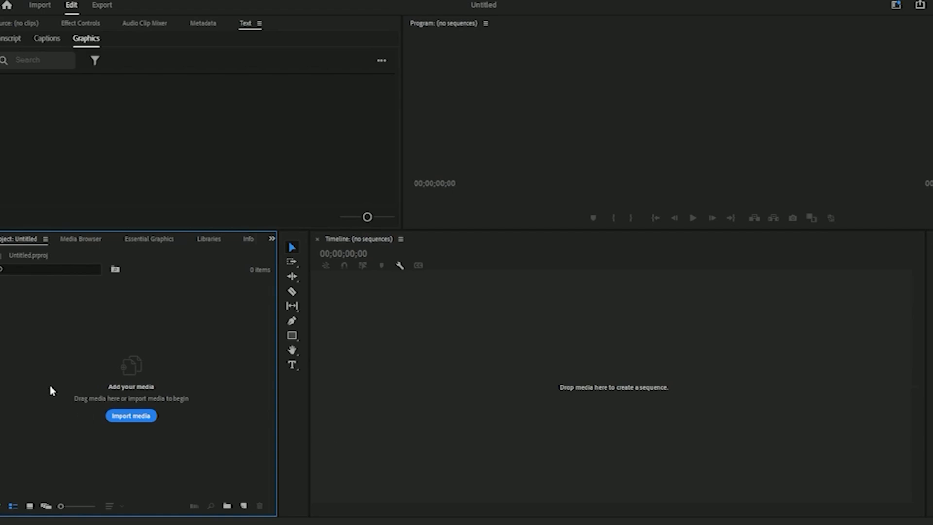
right_click(37, 328)
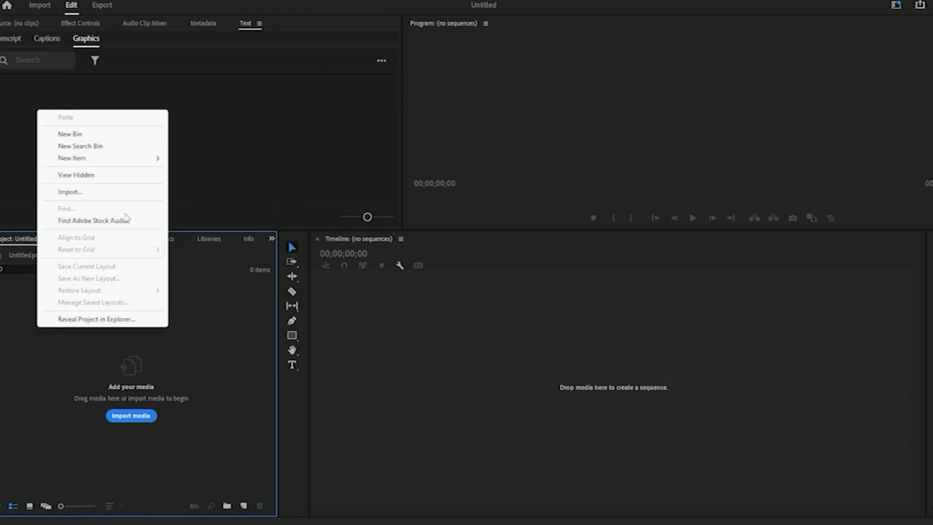
left_click(129, 135)
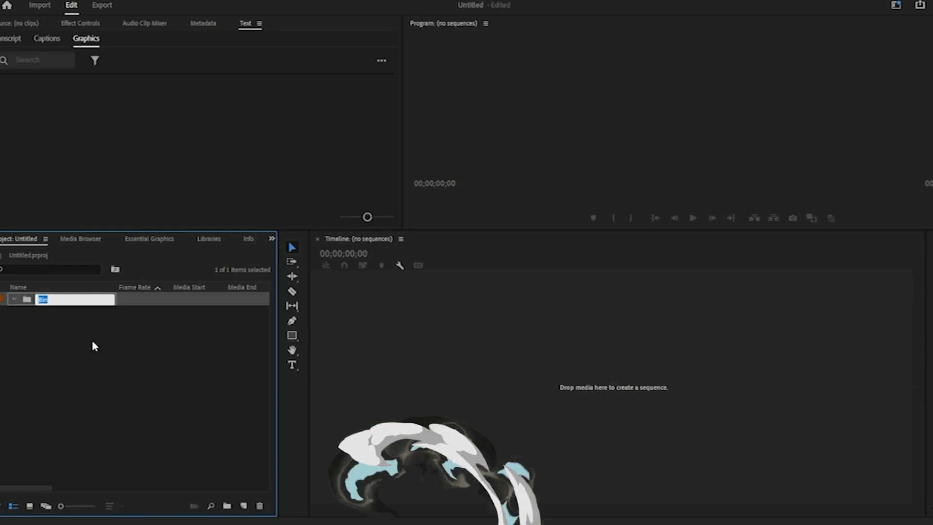
type("hvad")
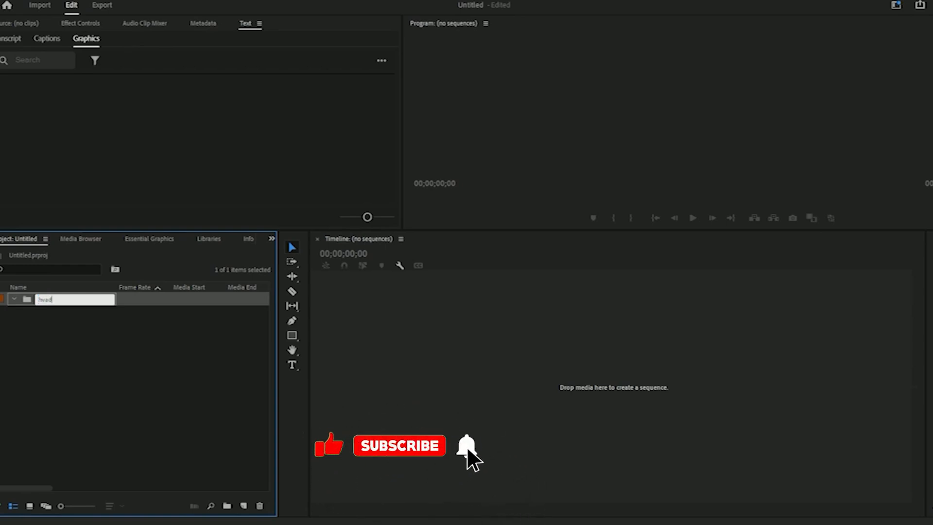
key("BackSpace")
key("BackSpace")
key("BackSpace")
key("BackSpace")
type("ار")
- Create a second bin at the project's root level and name it png &image
right_click(23, 395)
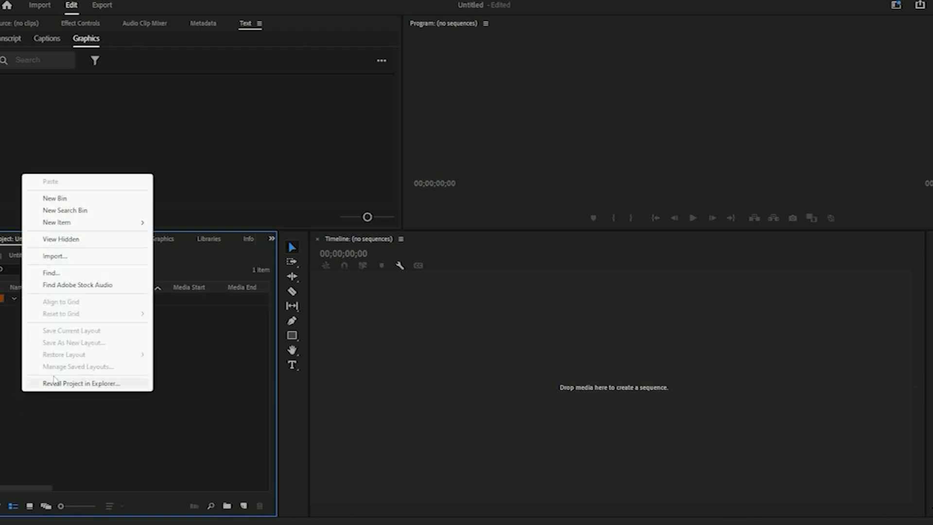
left_click(103, 202)
type("png")
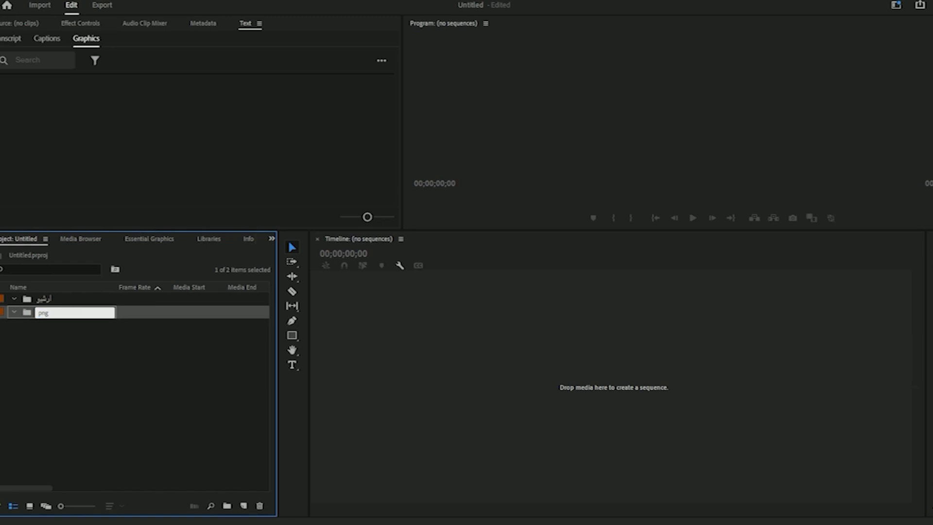
type(" fi")
type("ma")
type("ge")
- Add two more bins at the project's root level, named music and footage
right_click(119, 416)
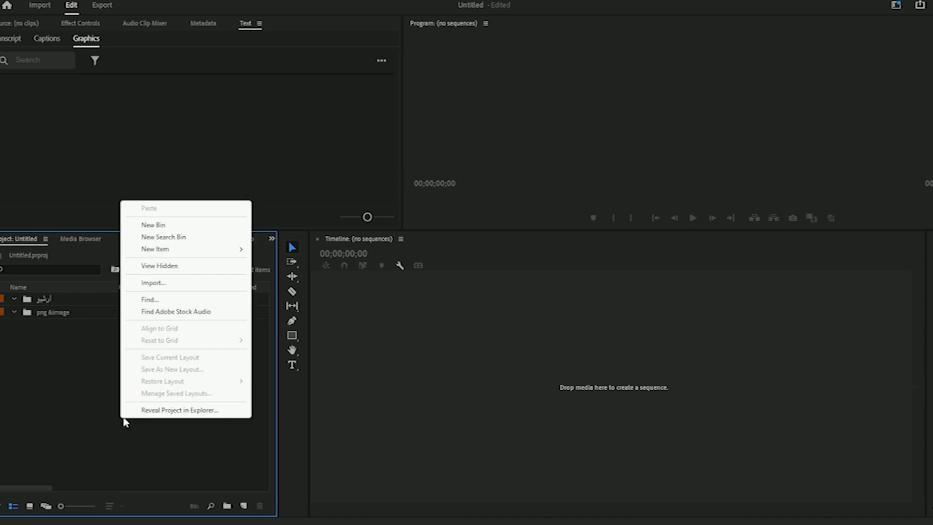
left_click(215, 226)
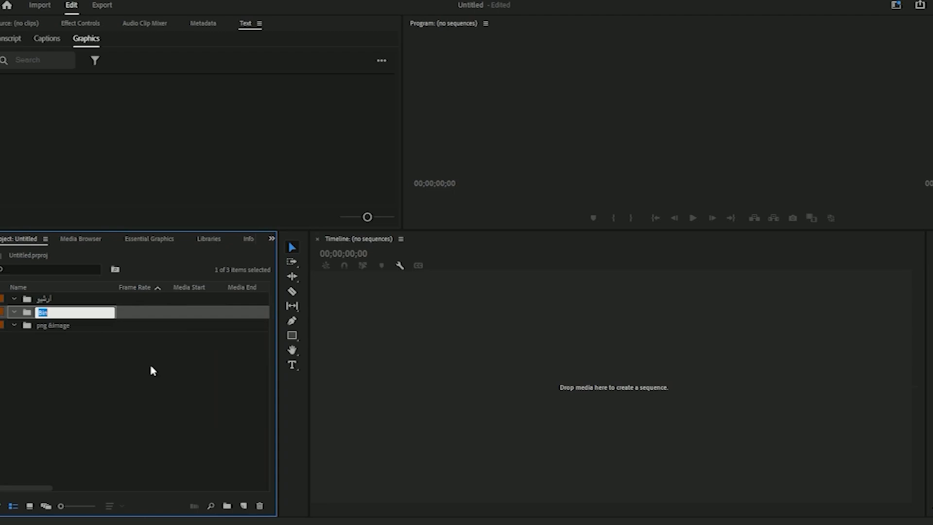
type("music")
right_click(115, 404)
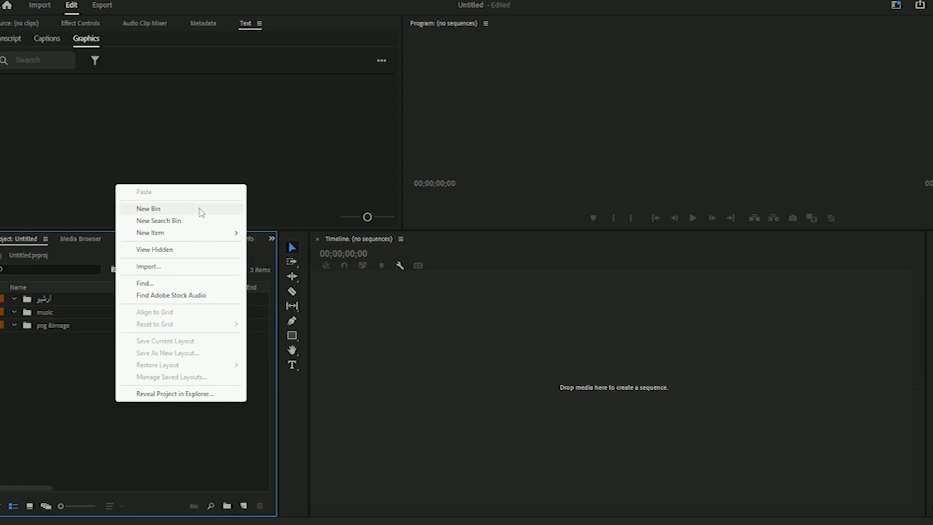
left_click(200, 212)
type("فی")
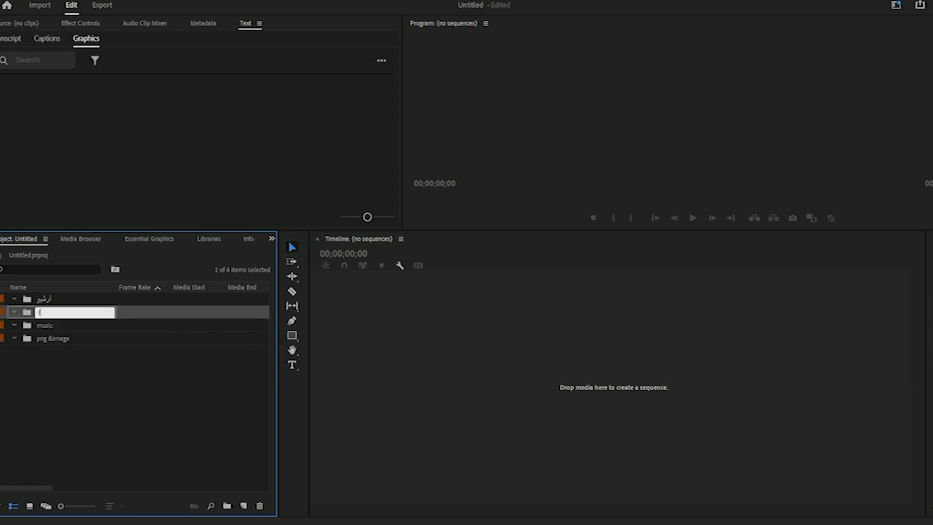
type("ootage")
left_click(67, 367)
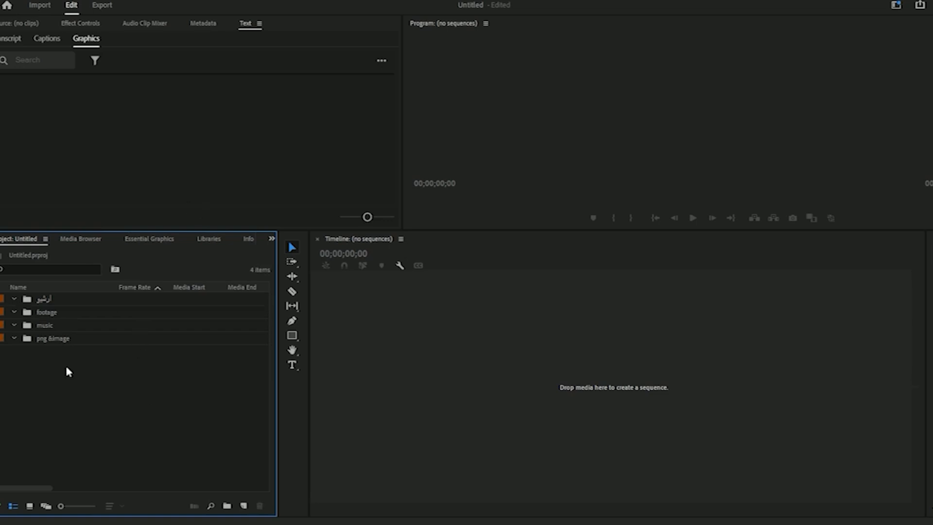
- Save the project with its collapsed bins as a project template named T_tutorial
left_click(14, 312)
left_click(14, 325)
left_click(3, 0)
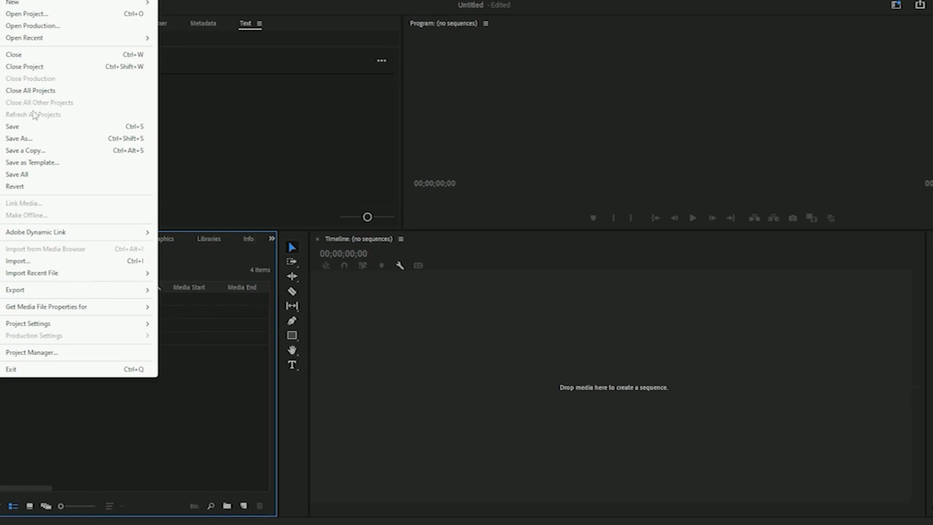
left_click(30, 163)
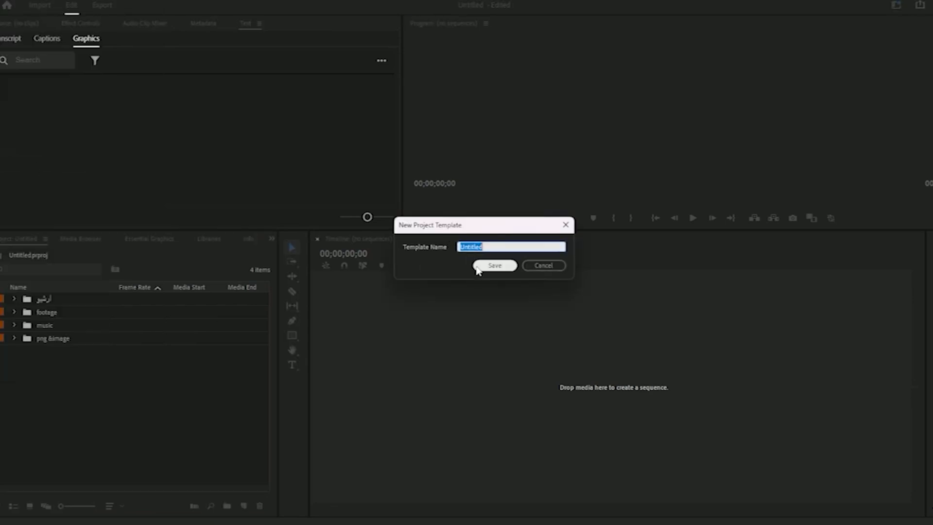
key("BackSpace")
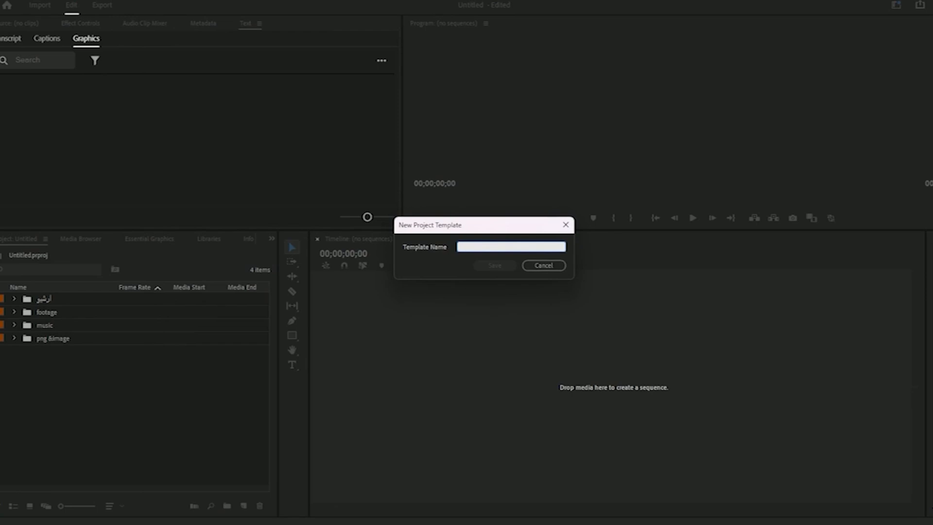
type("T_tutorial")
left_click(481, 266)
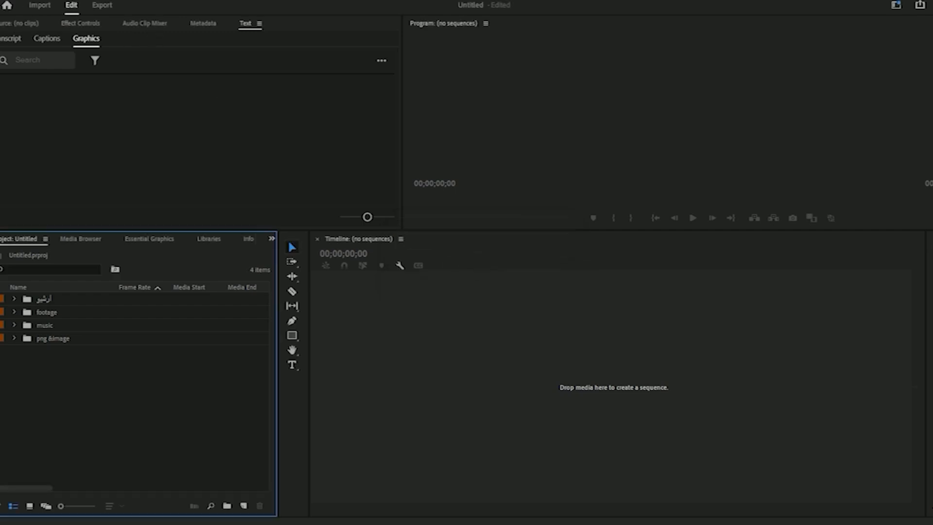
- Close the current Untitled project to return to the welcome screen
left_click(2, 0)
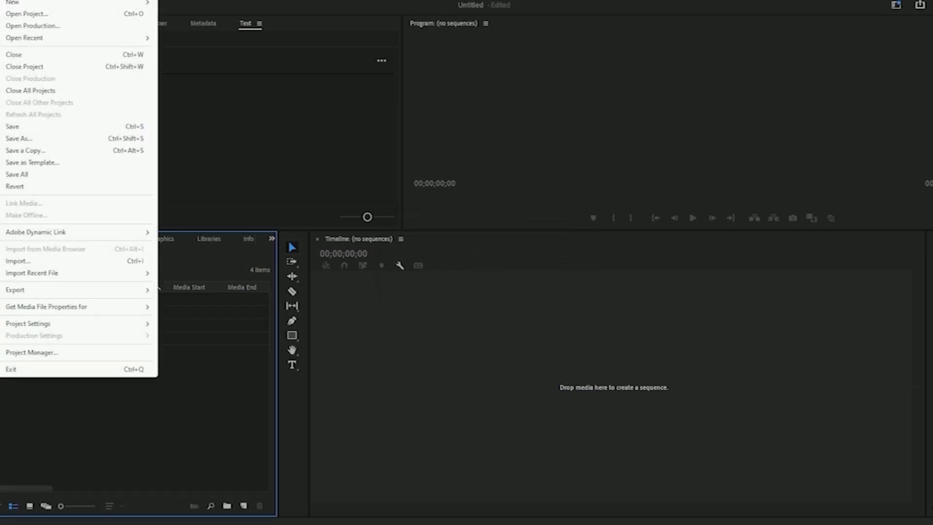
left_click(32, 66)
left_click(475, 265)
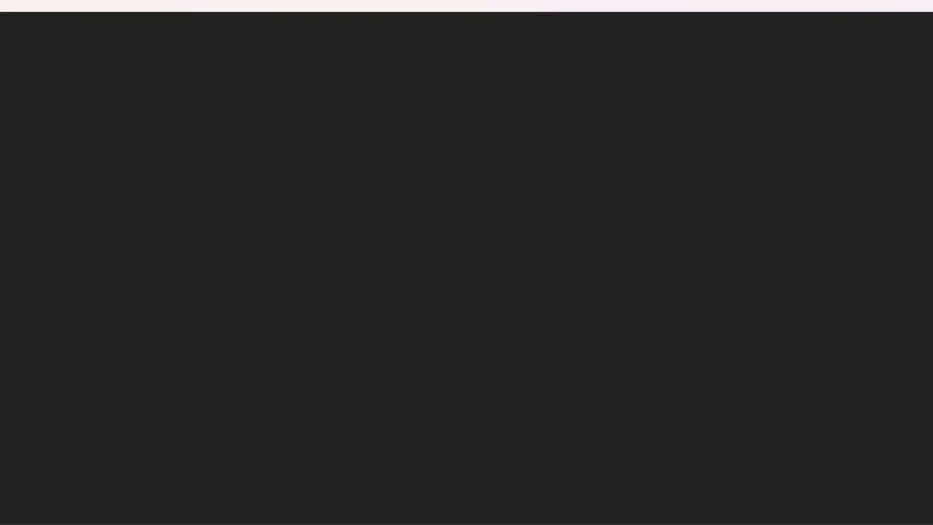
- Create a new project named Untitled from the T_tutorial template, replacing the existing project file
left_click(4, 0)
mouse_move(92, 2)
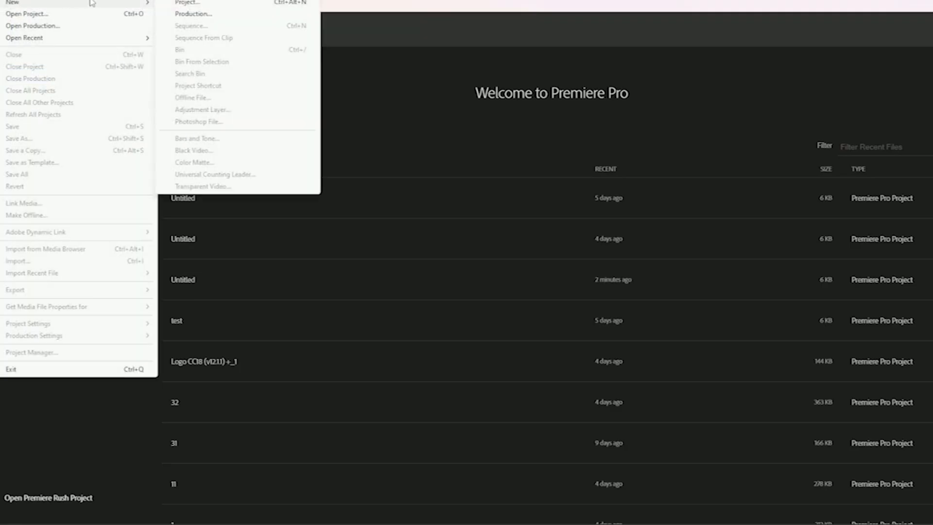
left_click(185, 4)
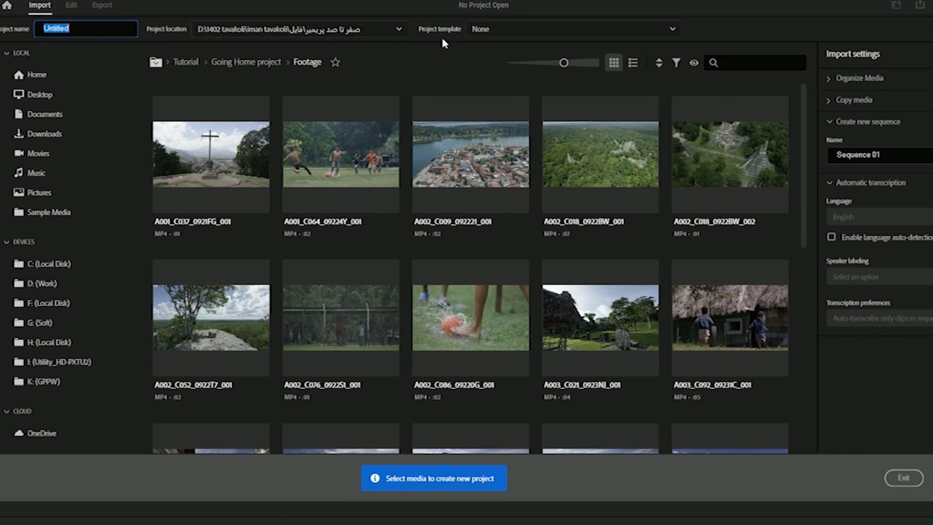
left_click(518, 33)
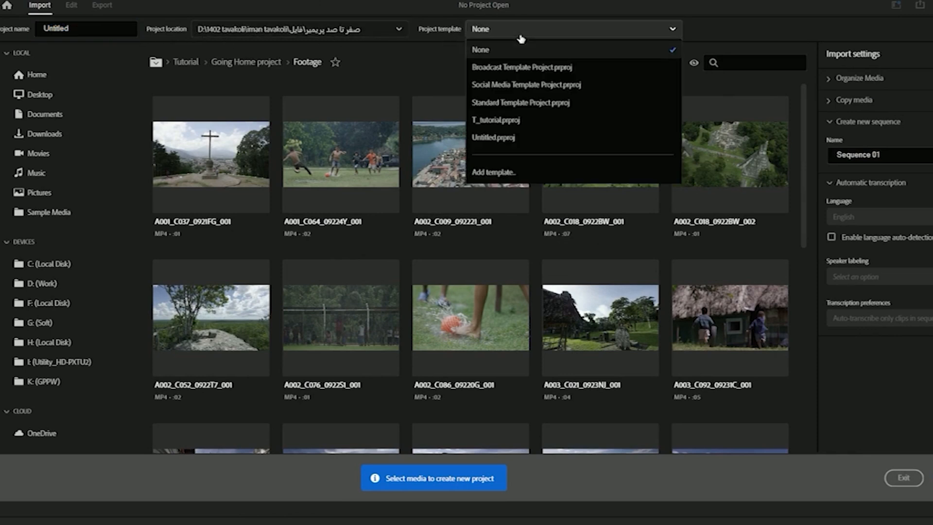
left_click(501, 126)
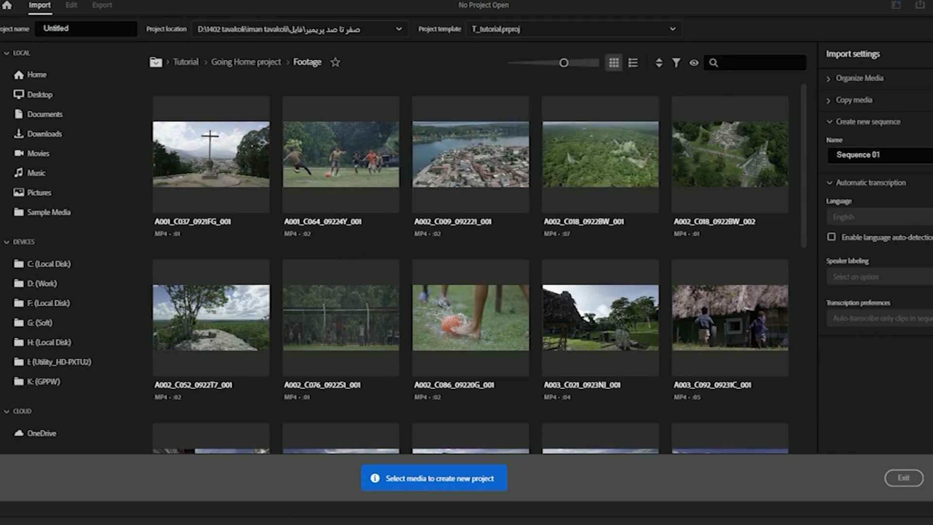
left_click(540, 269)
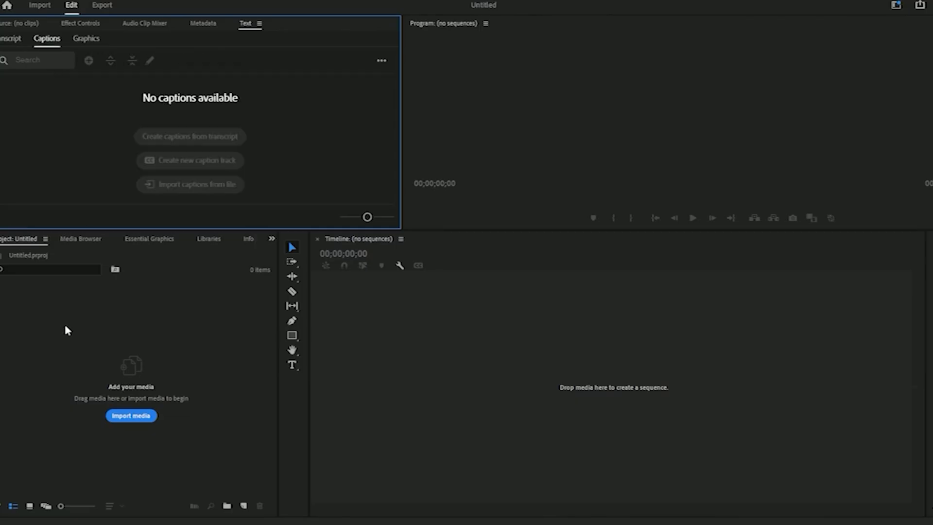
left_click(68, 321)
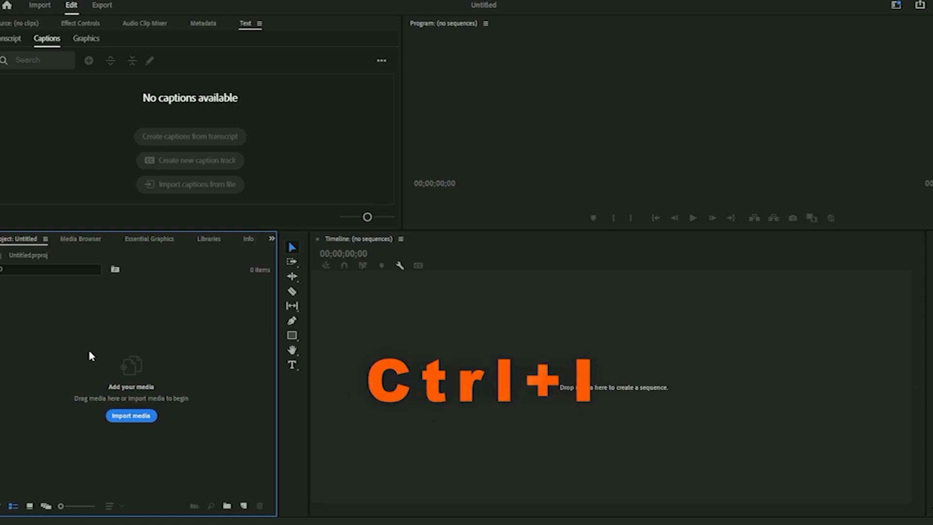
key("ctrl+i")
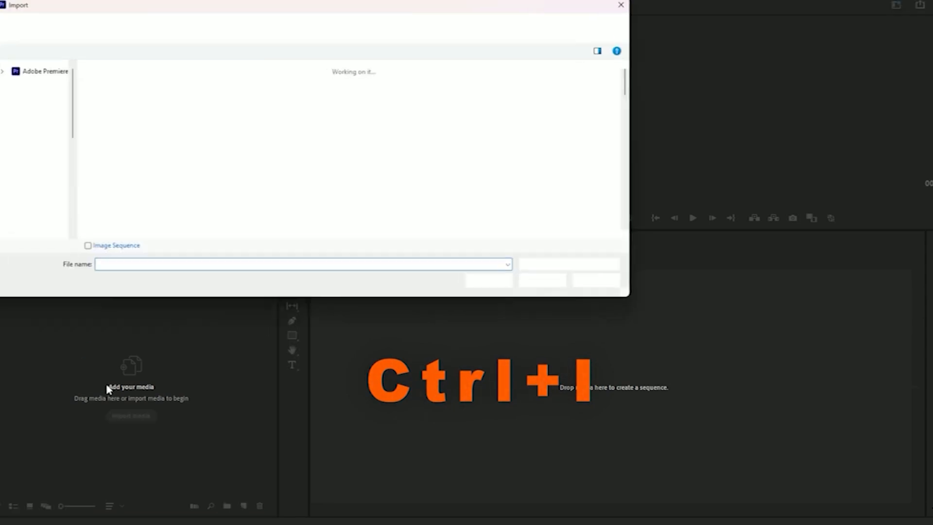
left_click(204, 26)
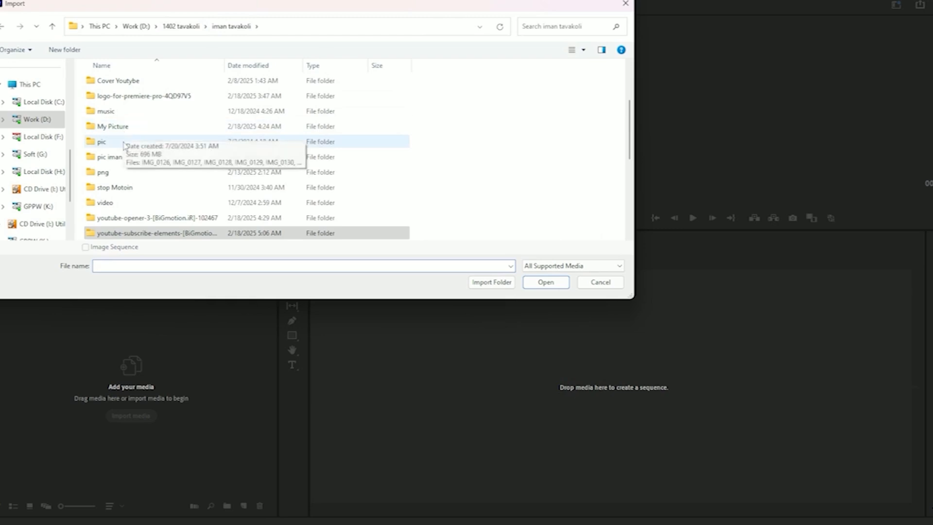
left_click(600, 285)
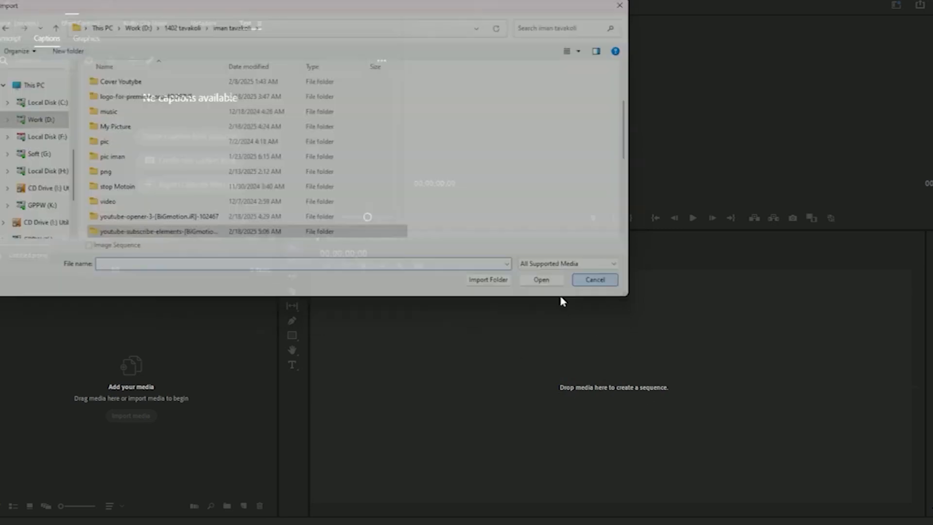
- Import the numbered, Artgrid and basketball clips from New folder inside the video folder, and undo the import
right_click(61, 343)
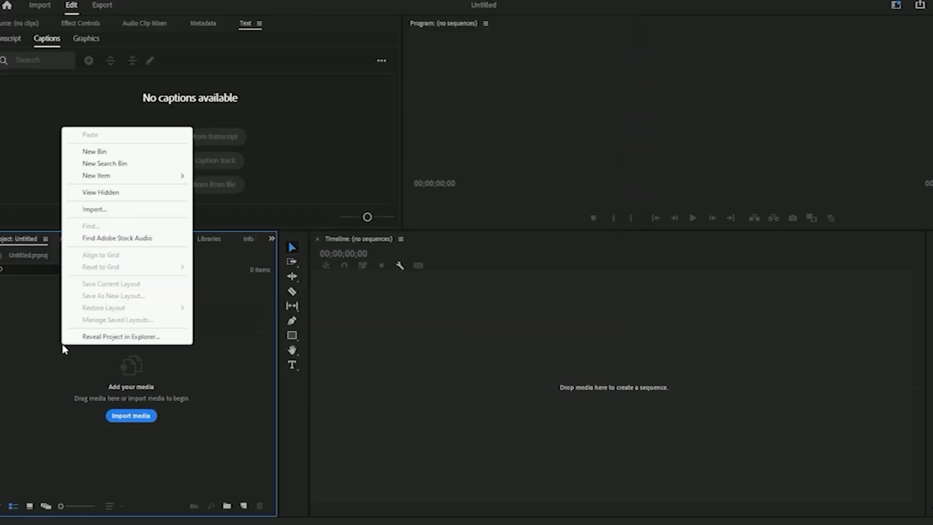
left_click(125, 210)
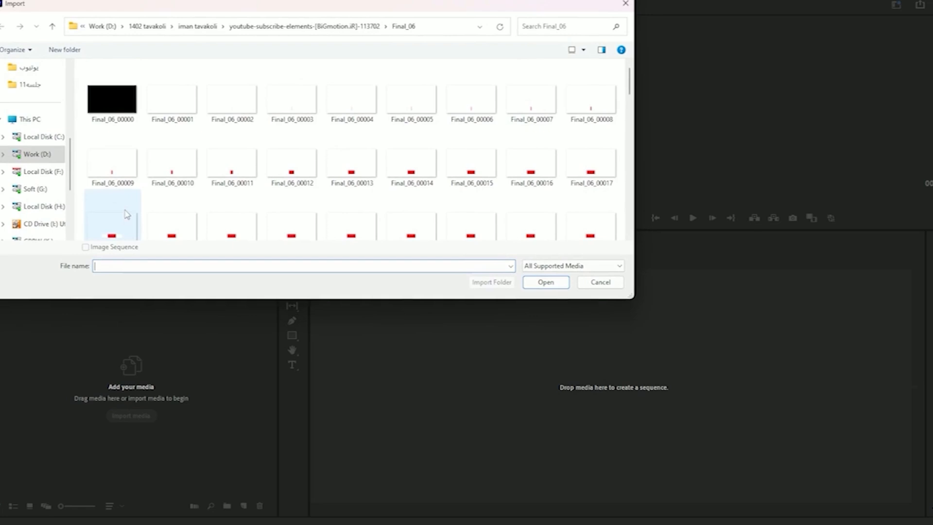
left_click(199, 26)
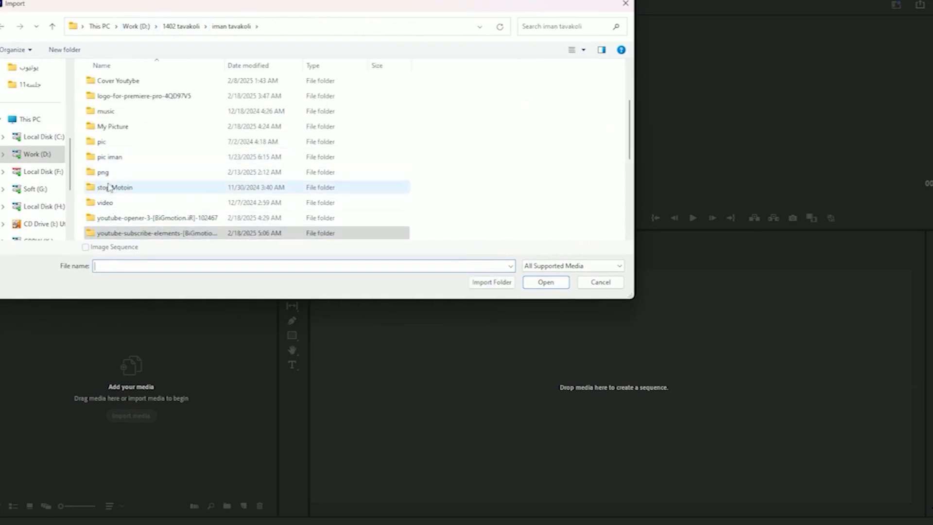
double_click(106, 203)
double_click(129, 119)
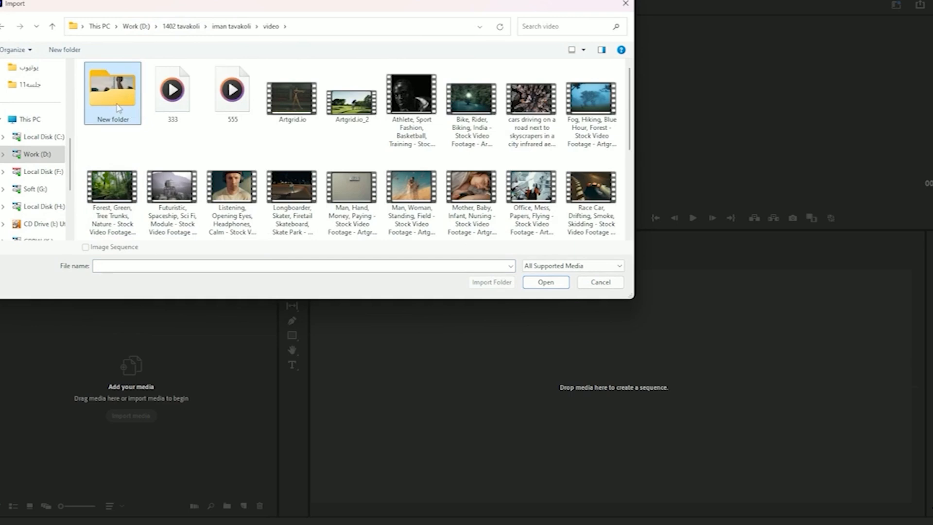
left_click_drag(179, 213, 620, 63)
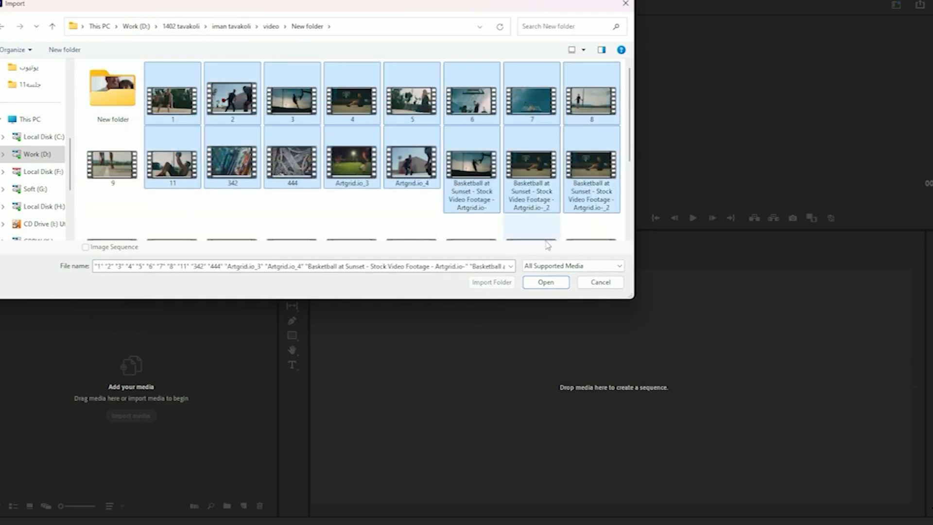
left_click(562, 286)
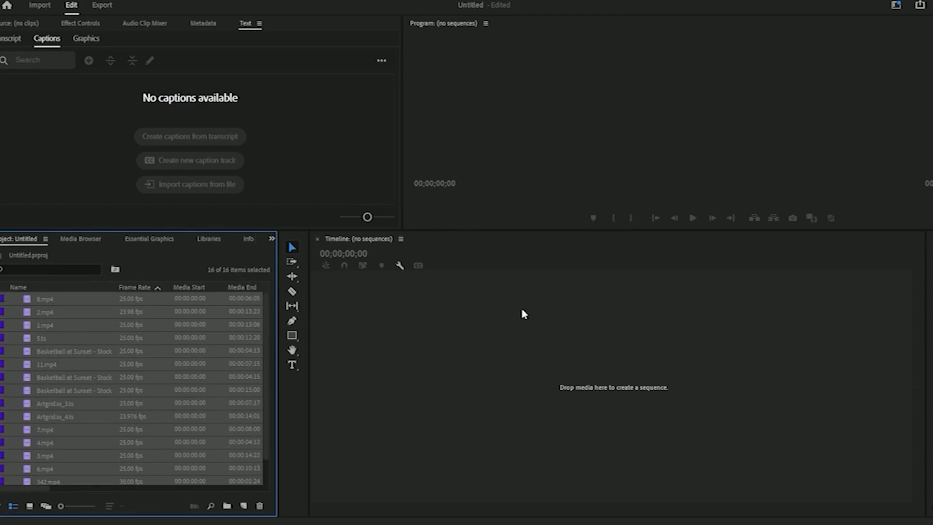
key("ctrl+z")
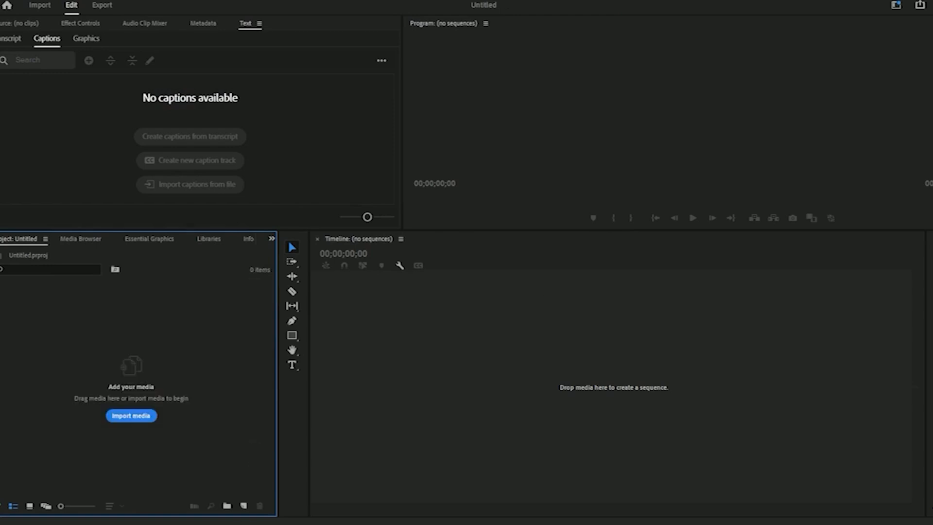
- Switch to File Explorer and bring the nine stock clips, including the Woman, Typing, Tokyo and Train videos, into the project
left_click(481, 513)
left_click_drag(660, 168, 141, 351)
double_click(83, 429)
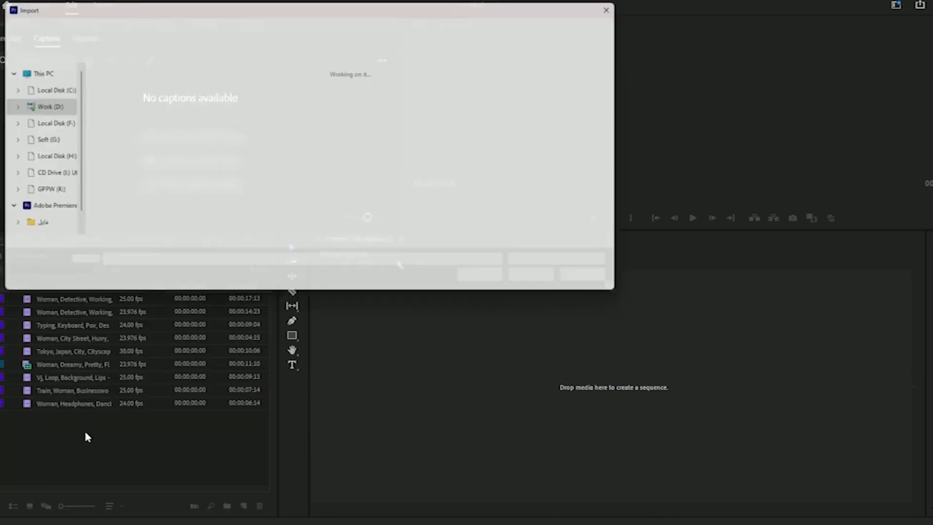
left_click(587, 284)
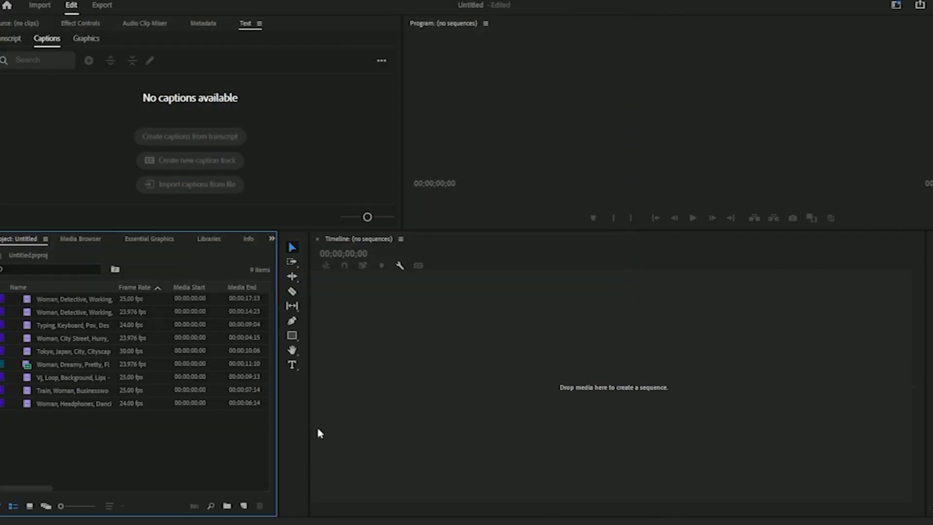
- Switch the project to read-only mode, saving its changes, and return it to read/write mode
right_click(141, 459)
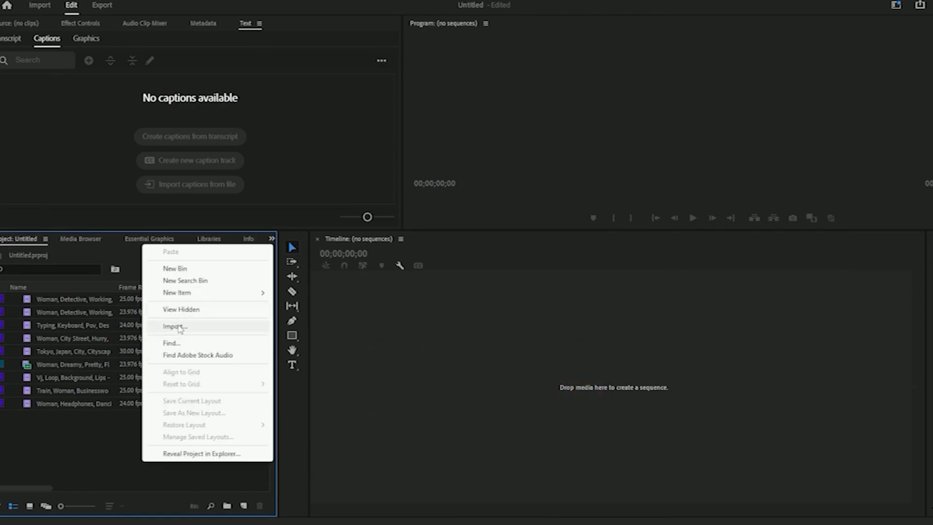
left_click(37, 448)
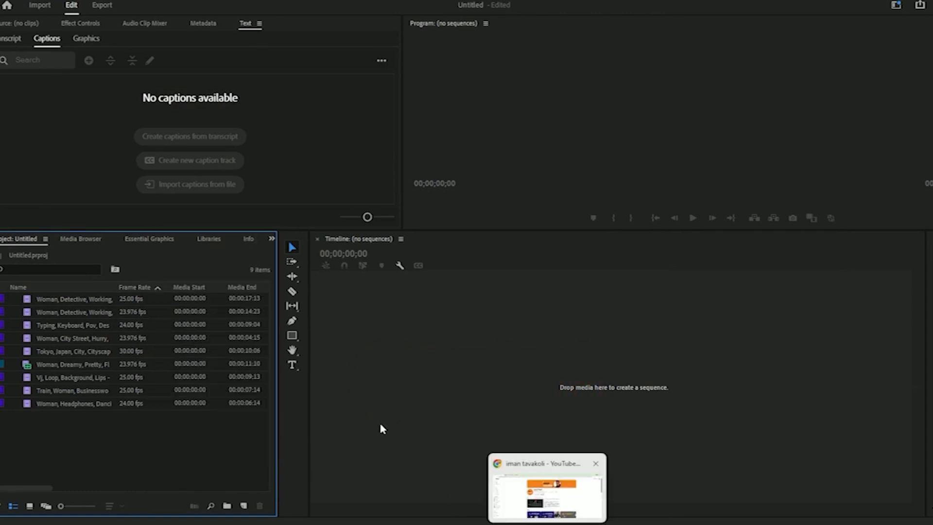
left_click(1, 508)
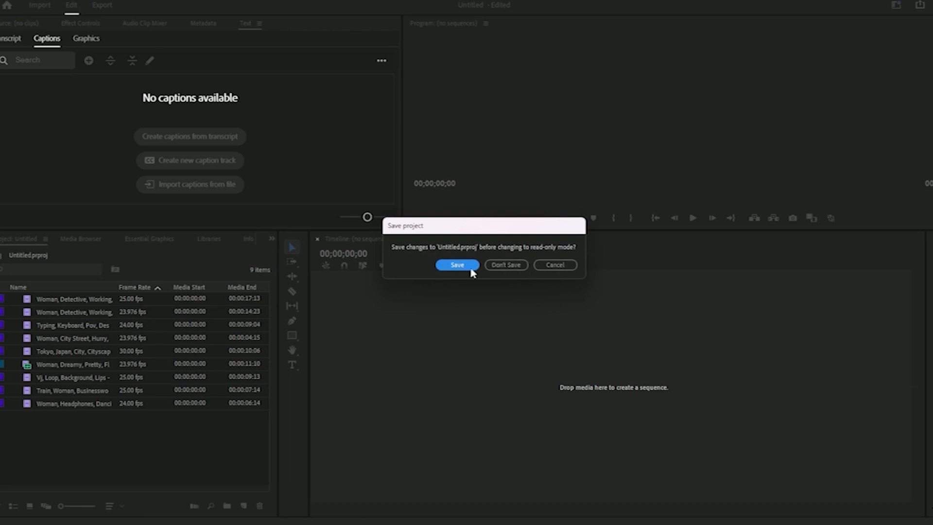
left_click(469, 268)
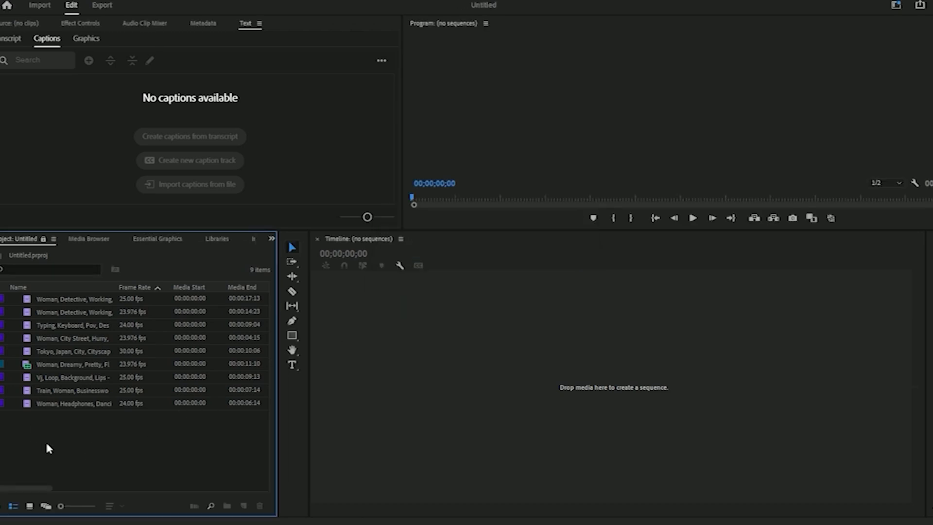
left_click(1, 506)
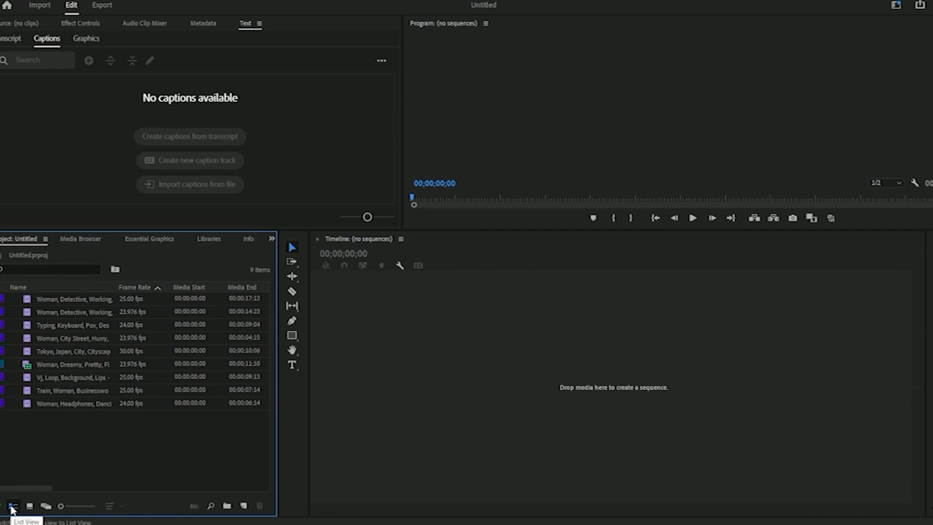
- Try enlarging and shrinking the clip icons in the project list, ending at the smallest size
mouse_move(61, 506)
left_mouse_down()
mouse_move(103, 509)
mouse_move(57, 509)
left_mouse_up()
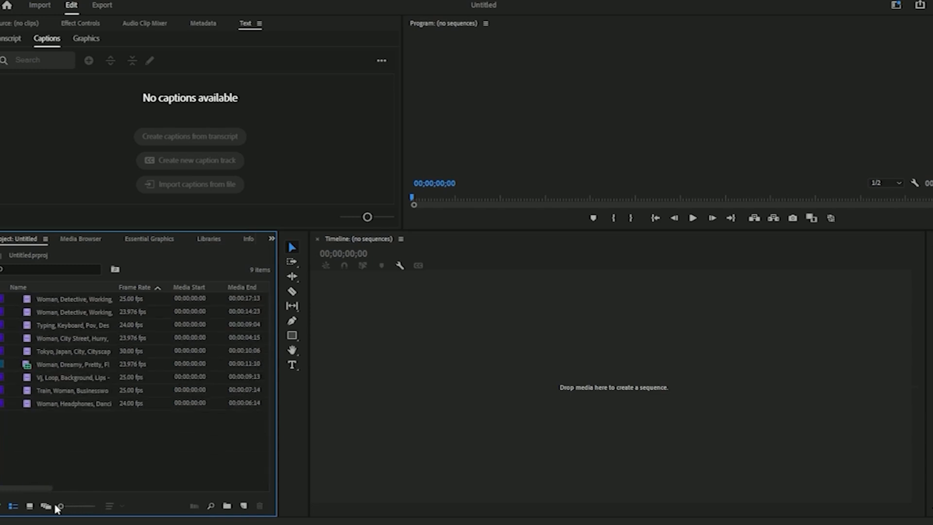
key("shift+]")
key("shift+[")
key("shift+]")
key("shift+[")
key("shift+]")
key("shift+[")
- Maximize the project panel, sort the clips by Video Info and move that column directly after Media End
key("Tab")
left_click(166, 447)
key("grave")
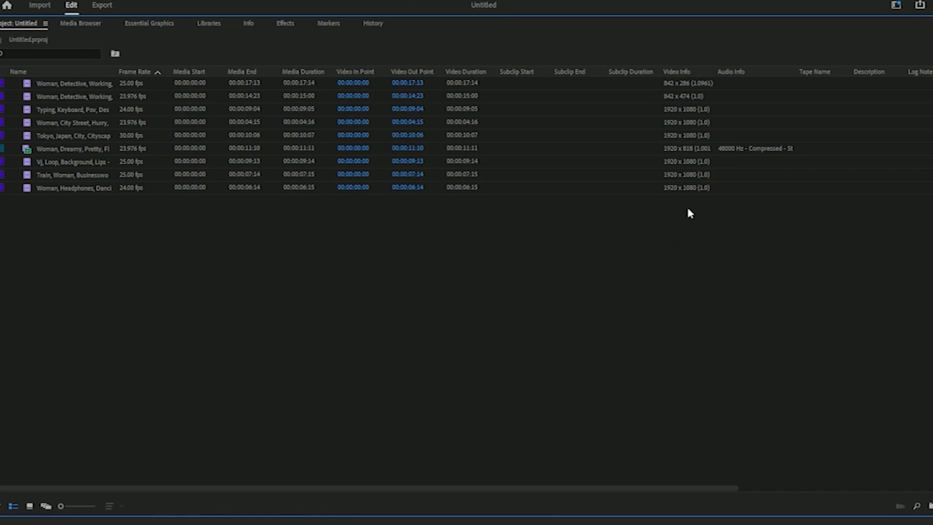
left_click(680, 73)
left_click_drag(681, 74, 274, 71)
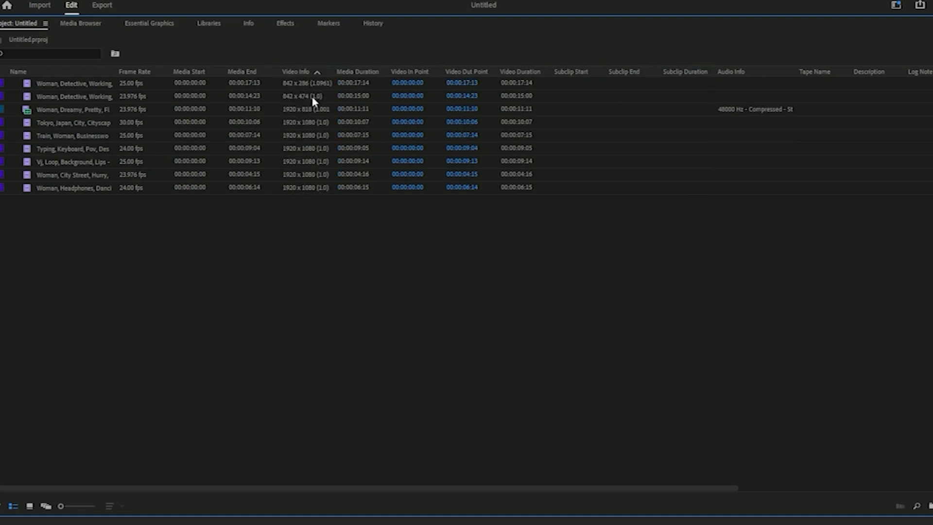
- Save the metadata display settings as a preset under the creator's first name, and restore the project panel to normal size
right_click(295, 74)
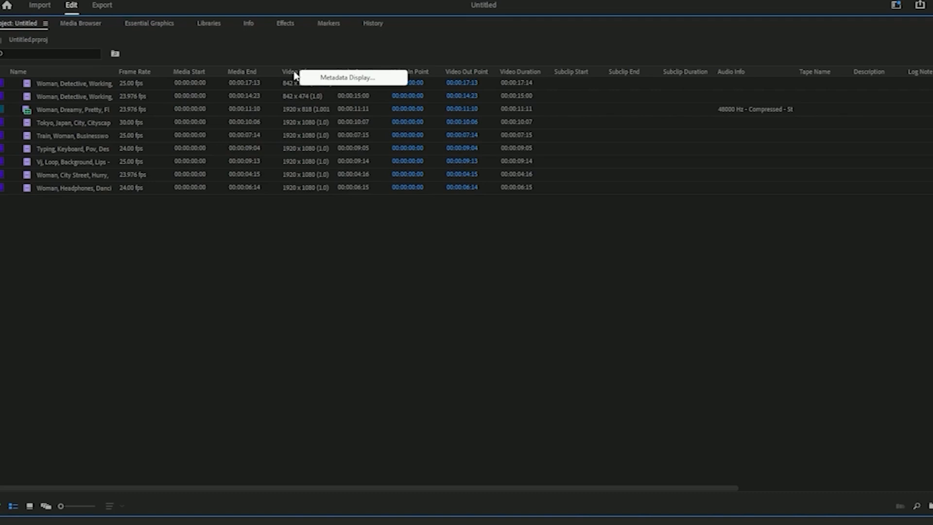
left_click(335, 79)
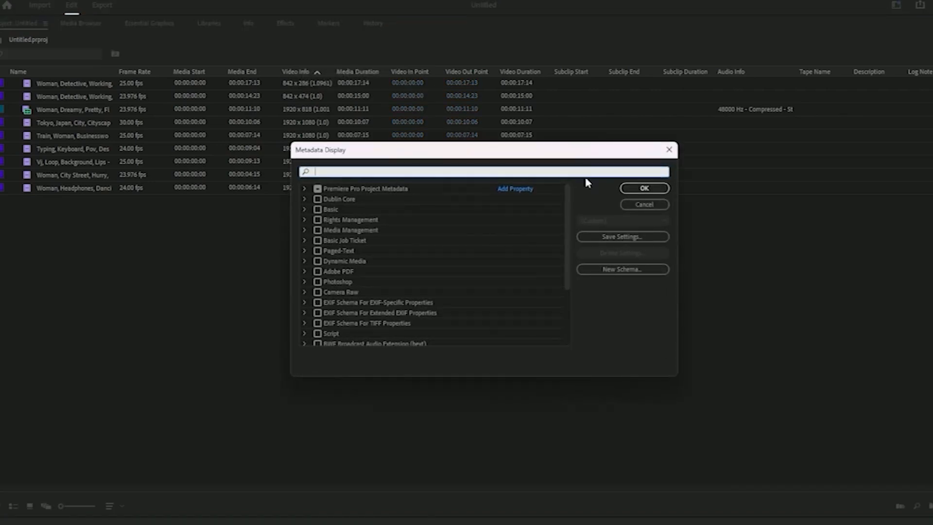
left_click(617, 238)
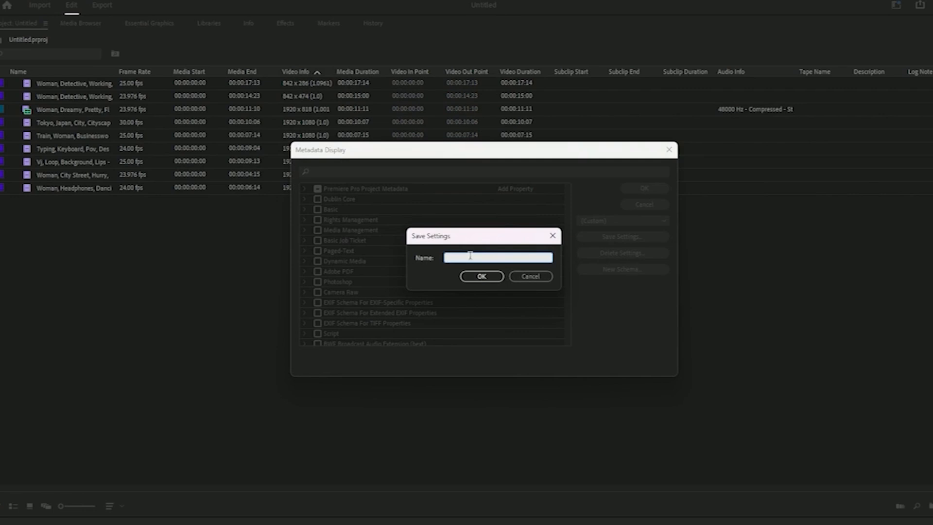
type("iman")
left_click(480, 277)
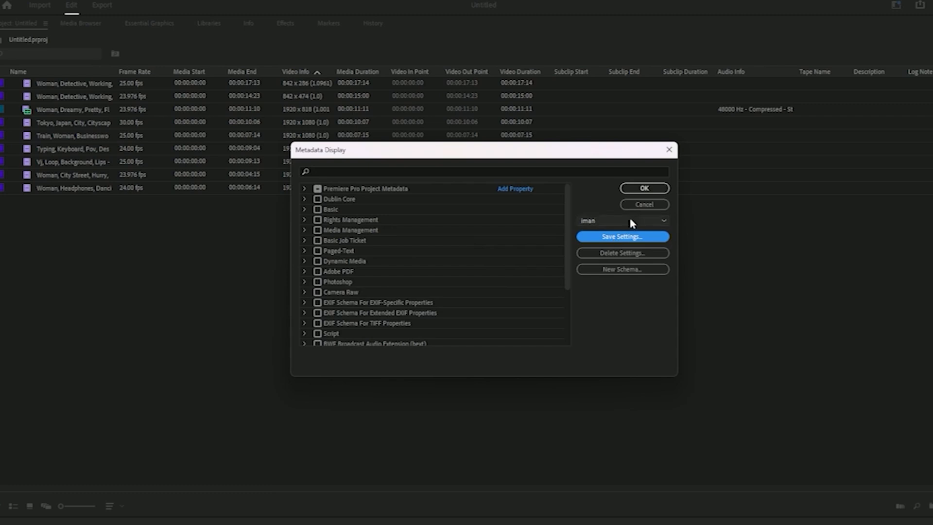
left_click(645, 188)
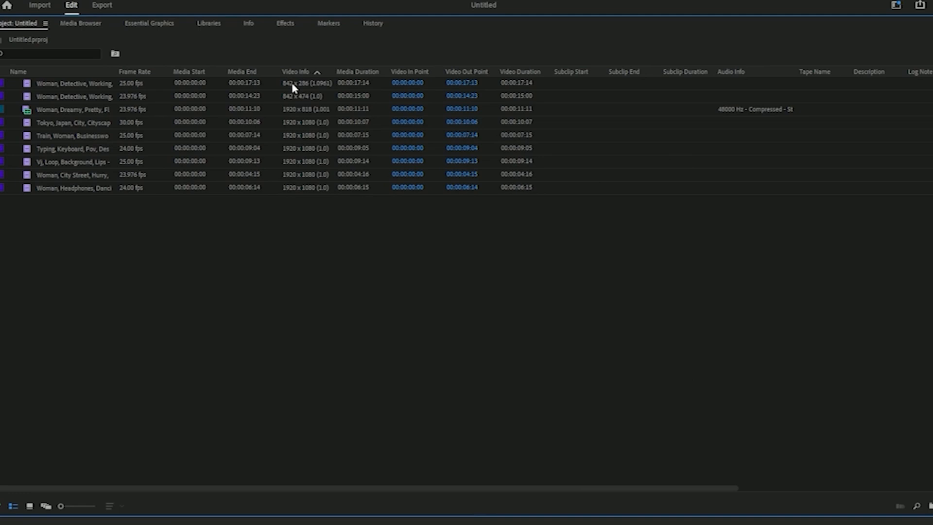
key("grave")
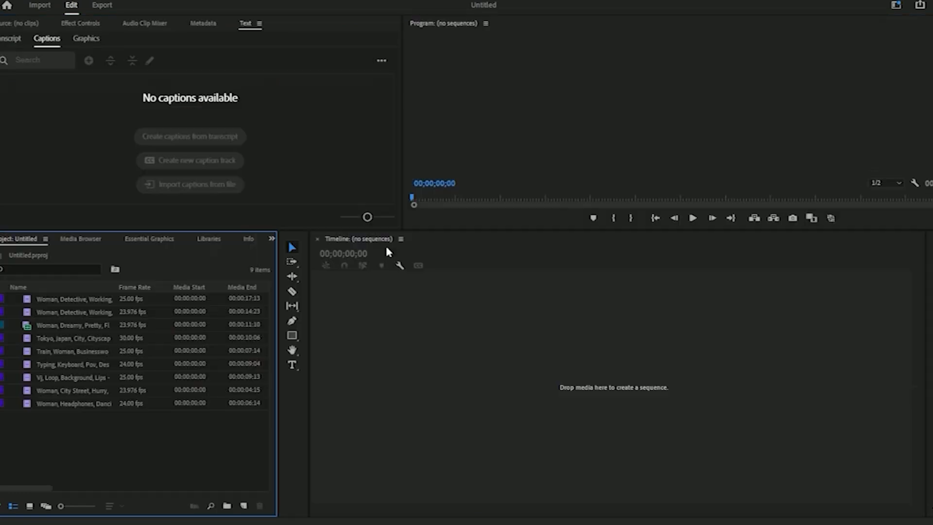
- Try maximizing and restoring different panels, ending with the project panel at normal size
key("grave")
key("grave")
key("grave")
key("grave")
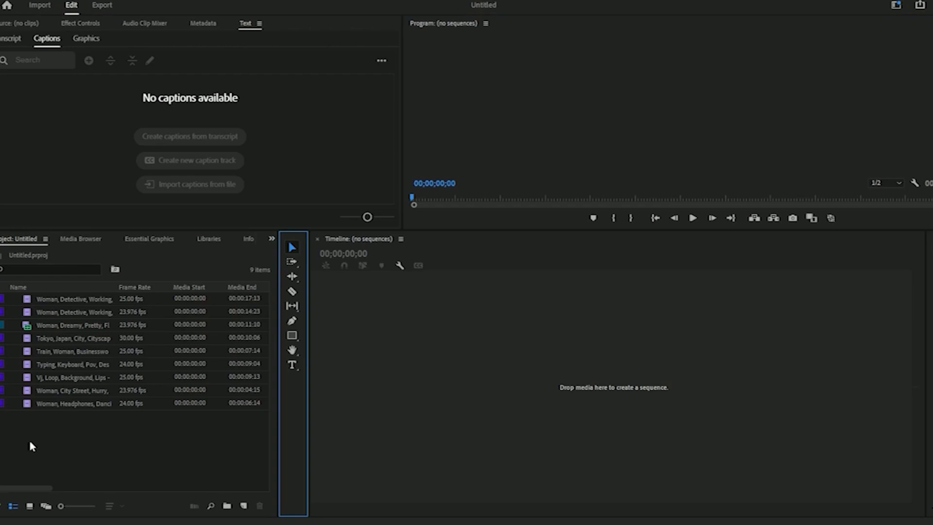
key("grave")
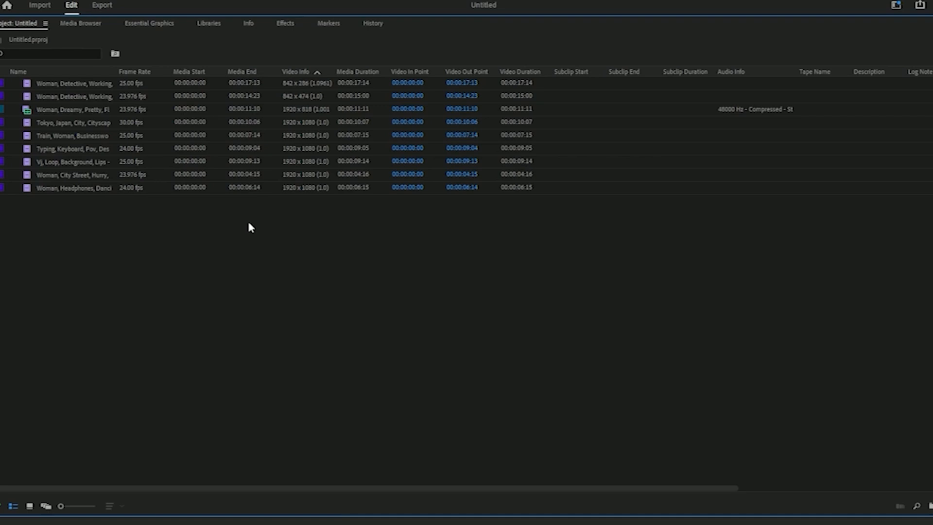
key("grave")
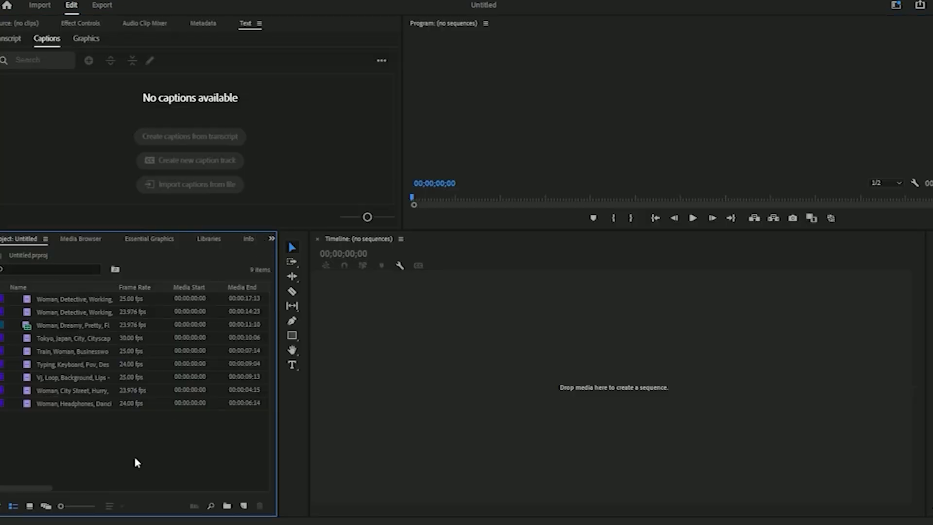
- Show the clips as thumbnails in a wider project panel and rearrange the Vj Loop, Typing and Train clips
left_click(30, 507)
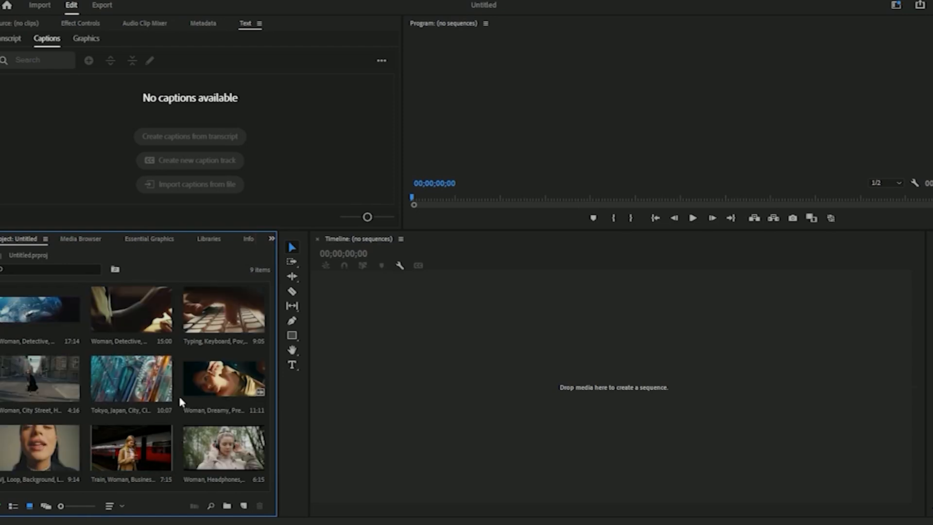
left_click_drag(277, 297, 344, 299)
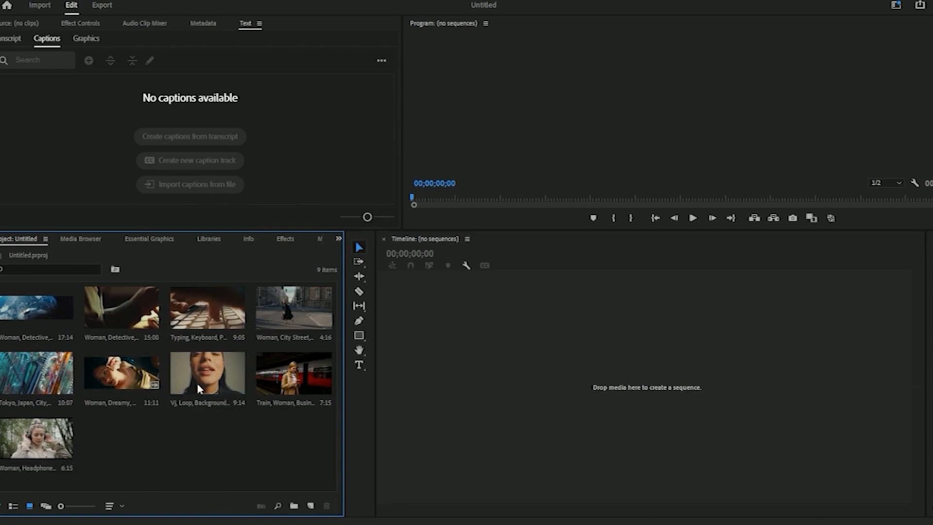
left_click(175, 373)
left_click_drag(159, 371, 97, 377)
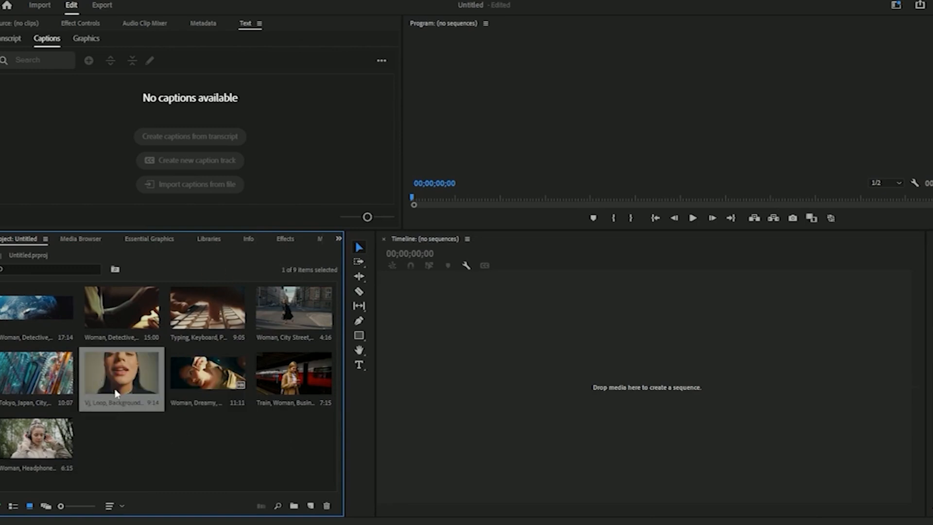
left_click_drag(199, 330, 112, 412)
left_click_drag(281, 381, 258, 311)
mouse_move(65, 506)
left_mouse_down()
mouse_move(89, 507)
mouse_move(61, 508)
left_mouse_up()
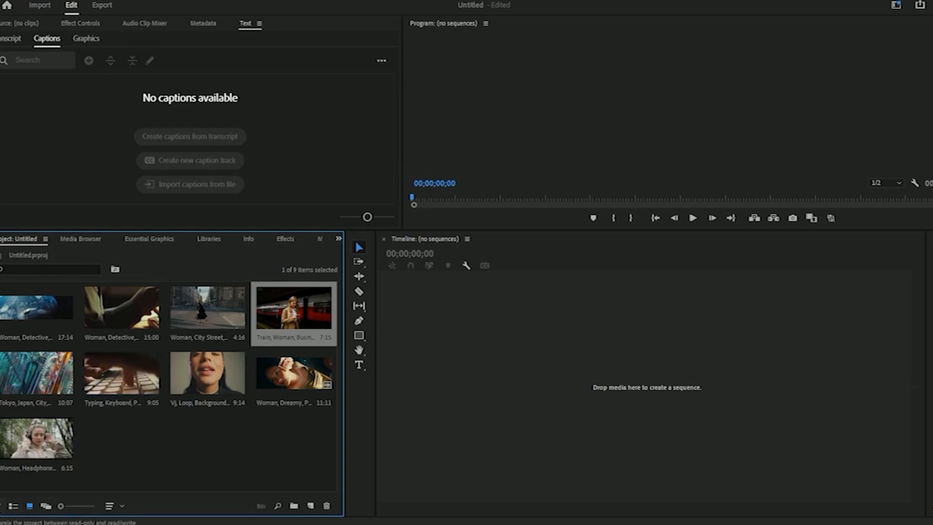
- Compare the list view with the icon view, select the first Woman, Detective clip and show the Source monitor
left_click(14, 506)
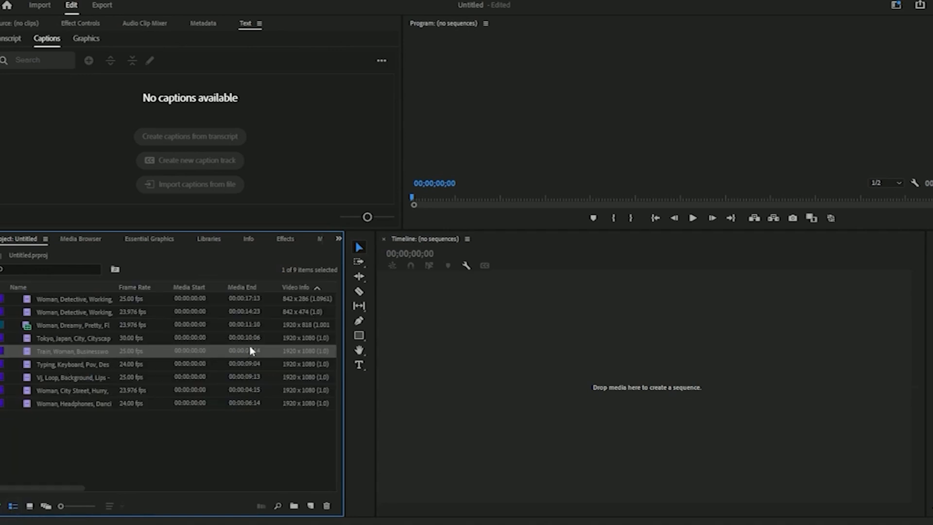
left_click(29, 506)
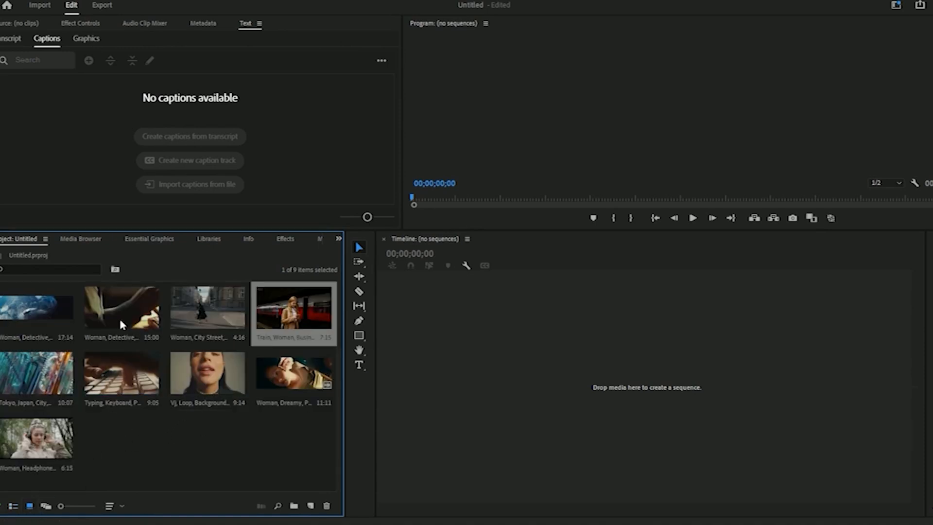
left_click(28, 315)
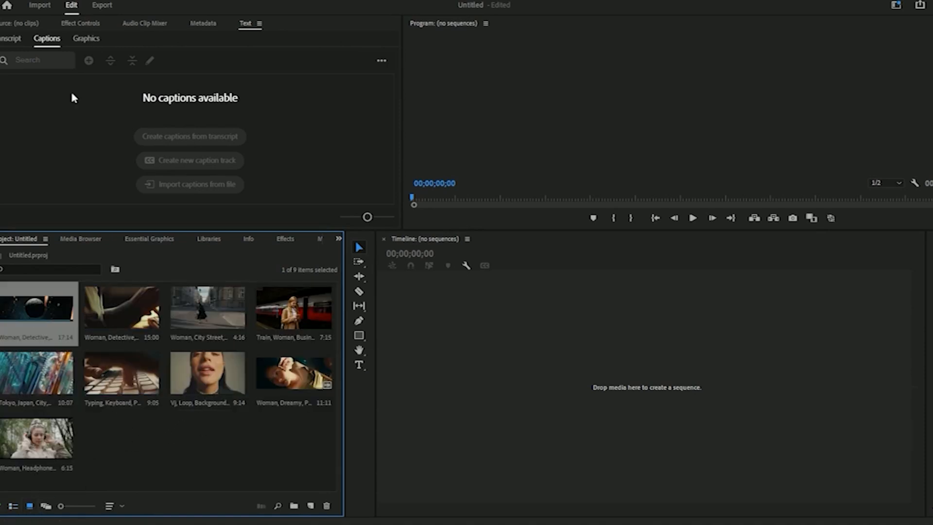
left_click(21, 22)
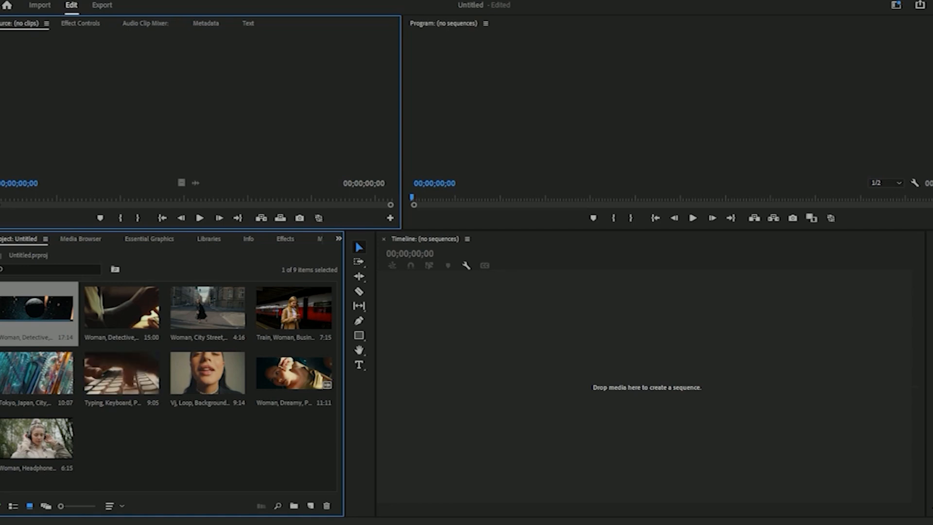
mouse_move(62, 506)
left_mouse_down()
mouse_move(96, 506)
mouse_move(56, 514)
left_mouse_up()
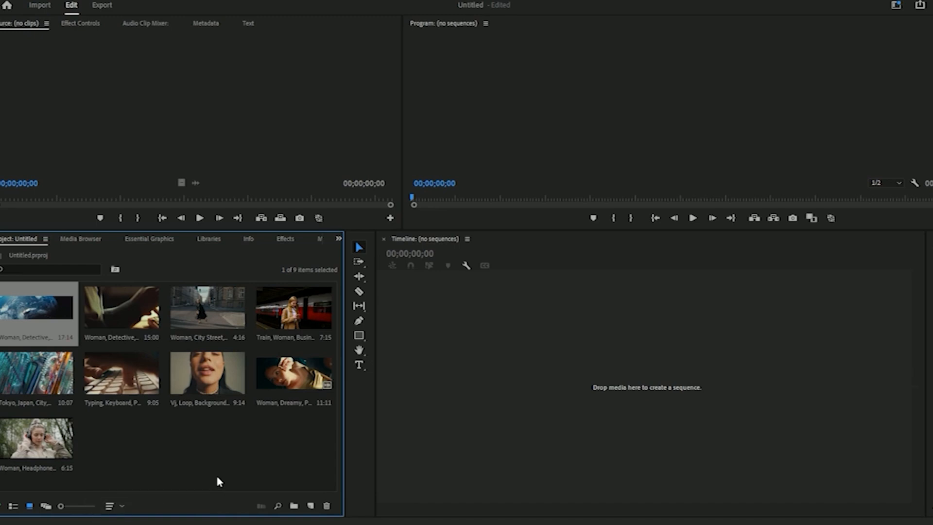
- Create a bin with the default name Bin and move the Vj Loop, Typing and Woman, Headphones clips into it
left_click(293, 506)
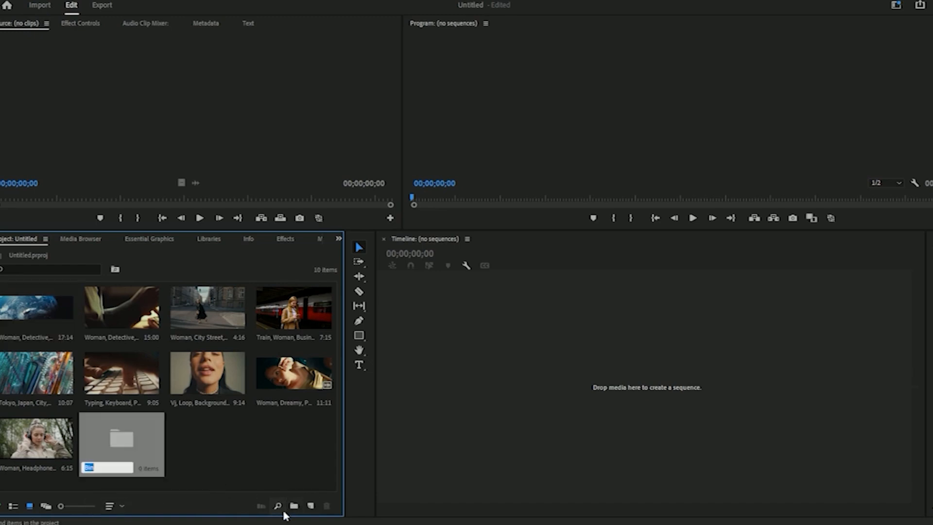
left_click(260, 465)
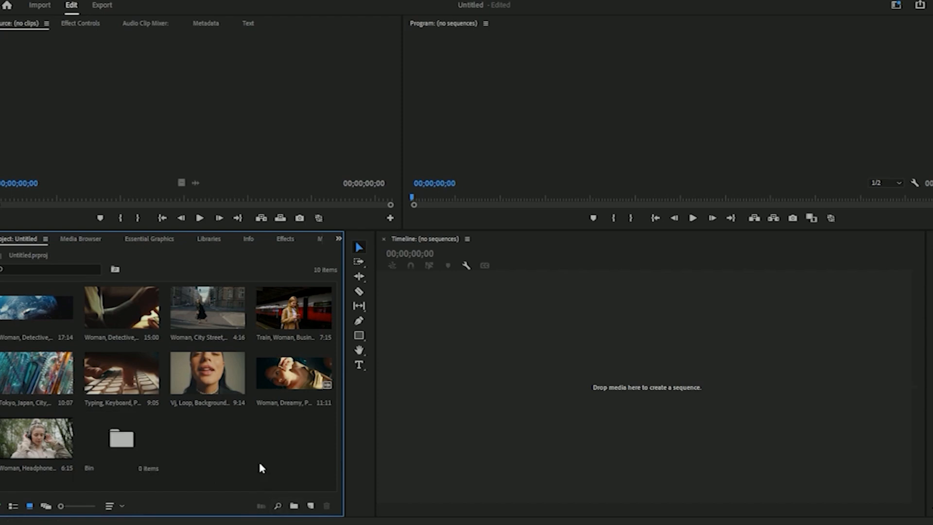
left_click_drag(217, 388, 139, 447)
left_click_drag(122, 374, 46, 439)
left_click_drag(198, 385, 291, 375)
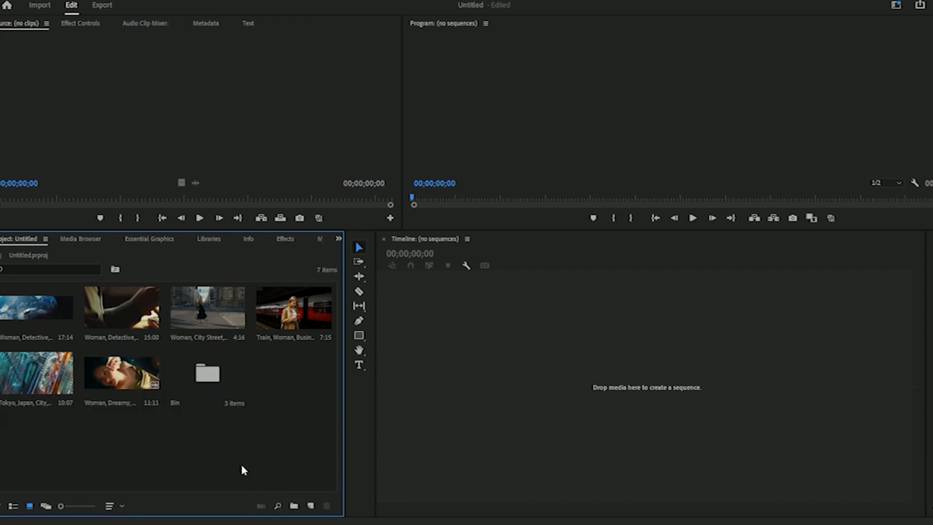
- Open the Bin and look through its contents and the main project contents, at normal and maximized panel size
left_click(211, 380)
double_click(211, 380)
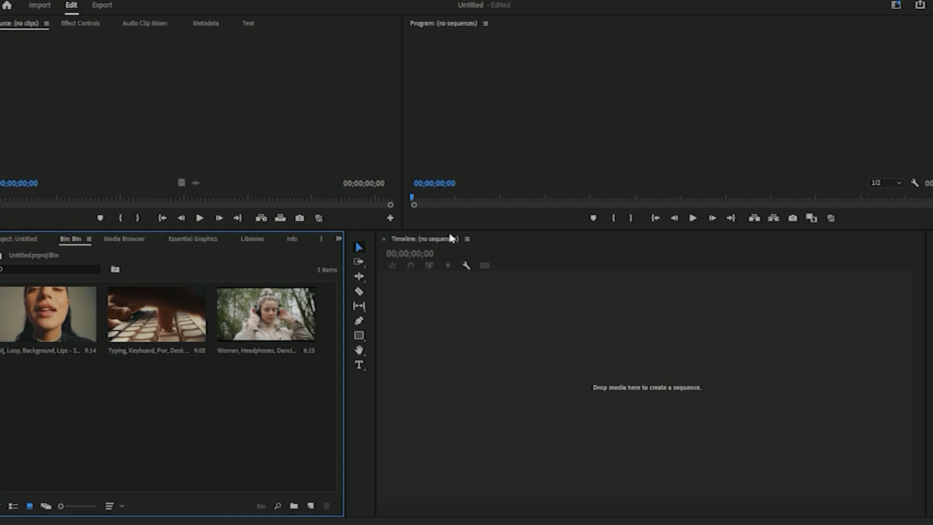
left_click(20, 243)
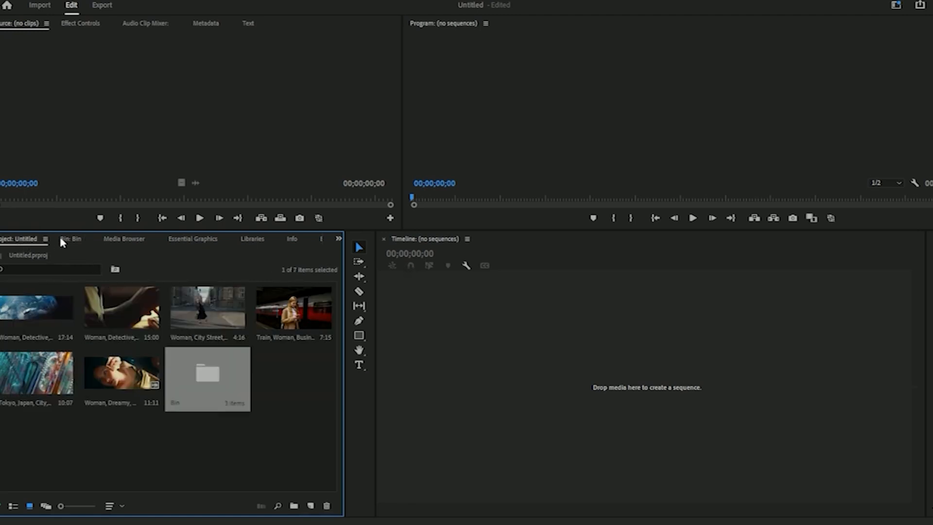
left_click(75, 243)
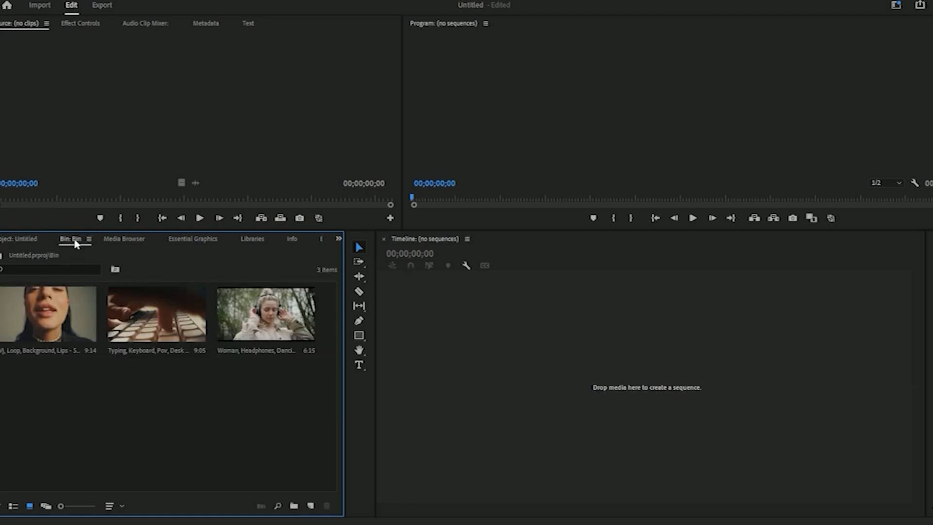
double_click(75, 241)
left_click(9, 23)
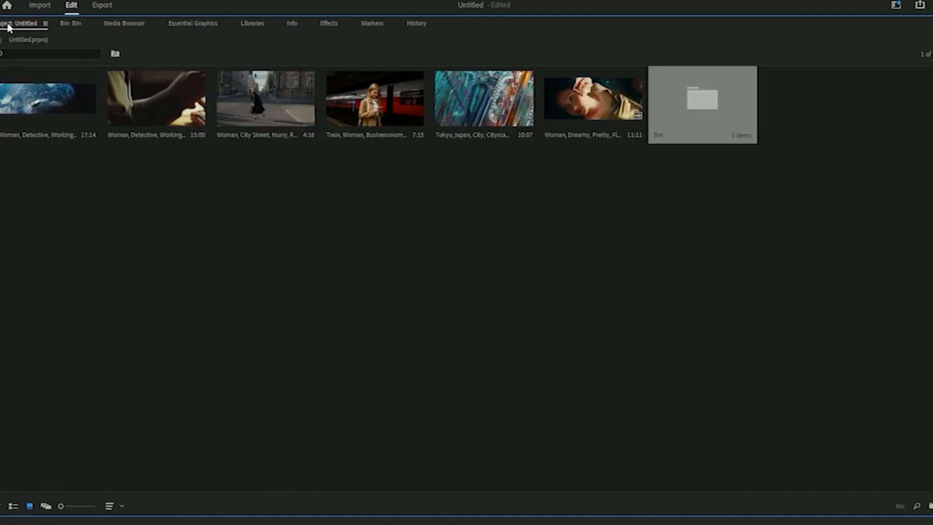
double_click(9, 24)
- Take all three clips out of the Bin and open the Bin again
double_click(204, 387)
left_click_drag(261, 381, 50, 336)
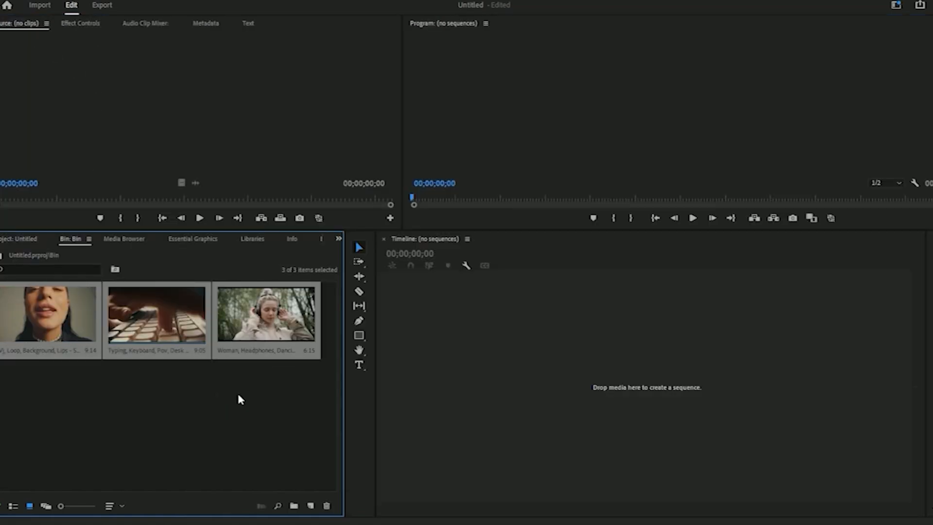
left_click_drag(294, 398, 188, 461)
double_click(222, 389)
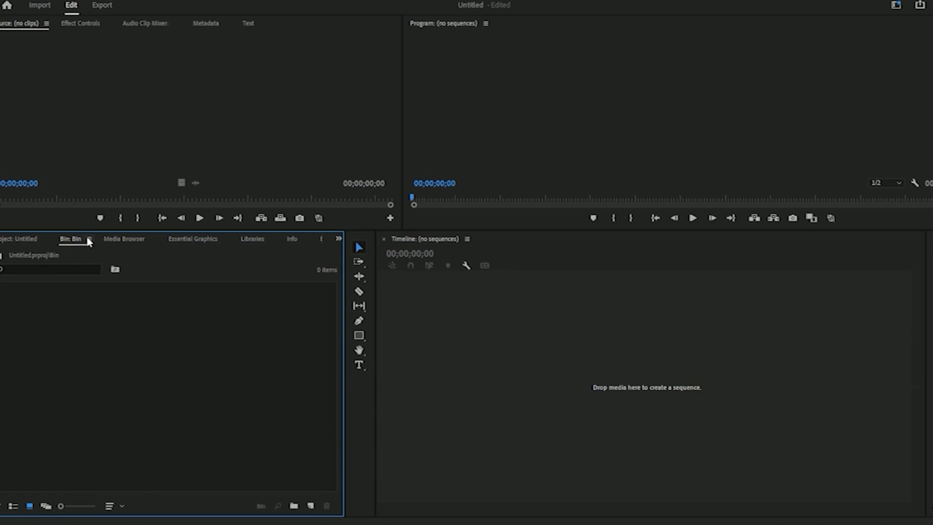
- Show the Bin in a separate window and reset the Editing workspace to its saved layout
left_click(88, 239)
left_click(137, 108)
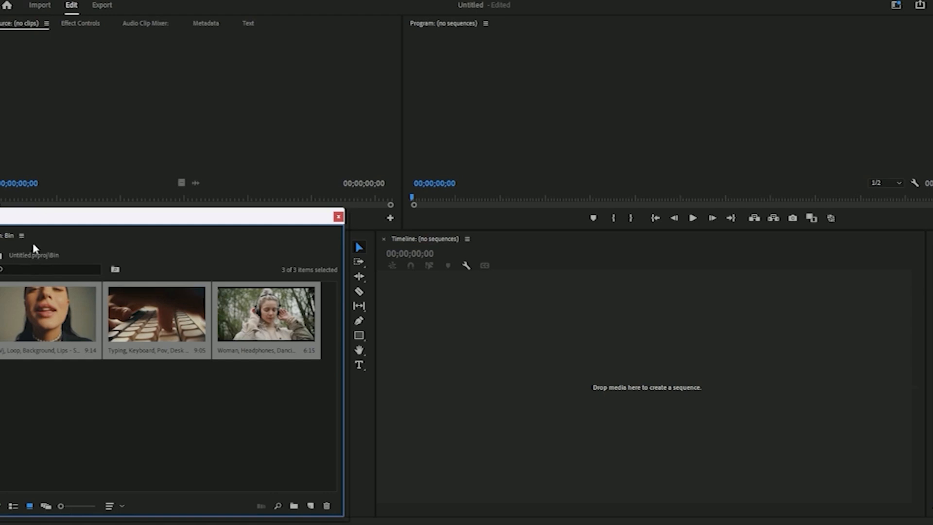
left_click(204, 0)
mouse_move(221, 2)
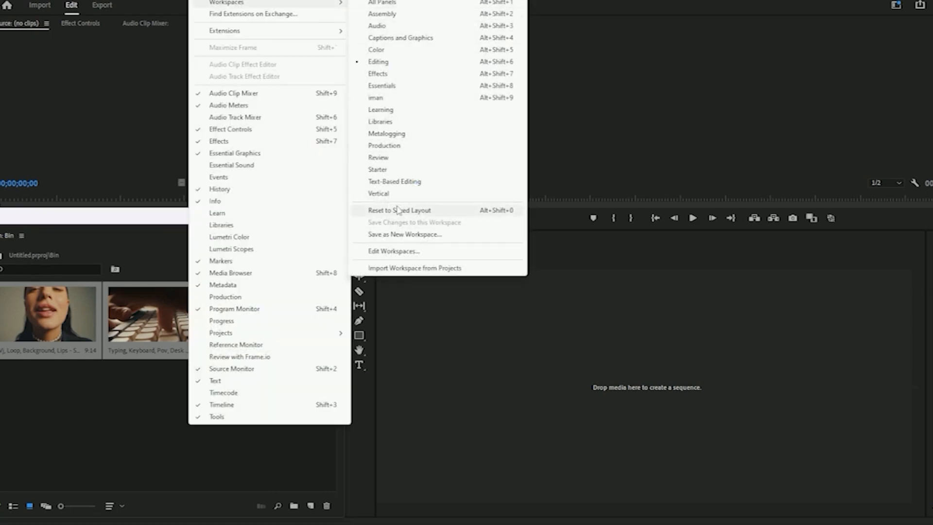
left_click(396, 211)
- Delete the Bin with its clips from the project
scroll(201, 438, "down", 3)
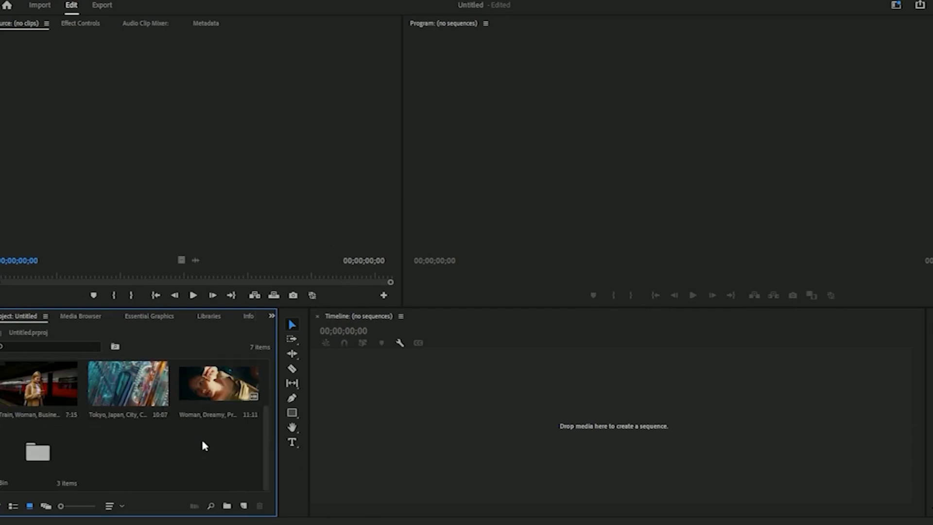
left_click(20, 452)
key("Delete")
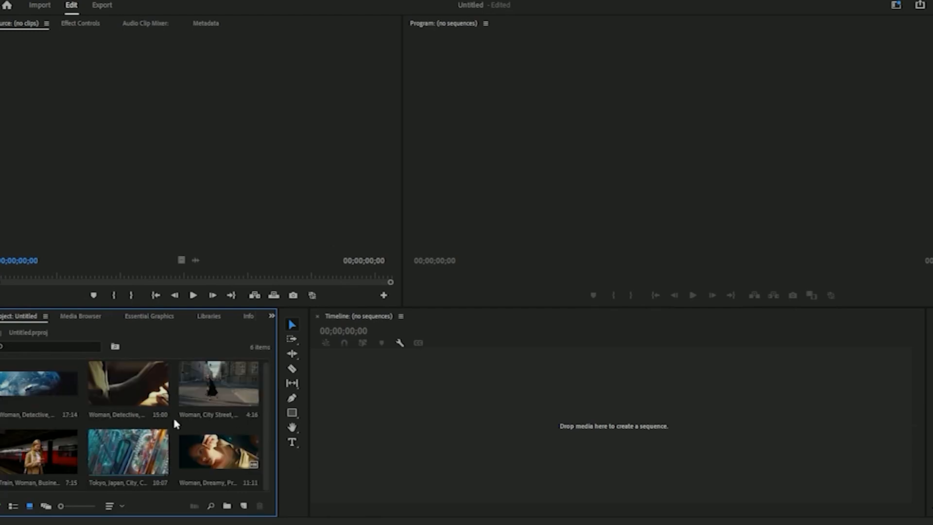
- In the General preferences, try double-click set to Open in place and Ctrl set to Open new tab for bins, and discard the changes
left_click(13, 0)
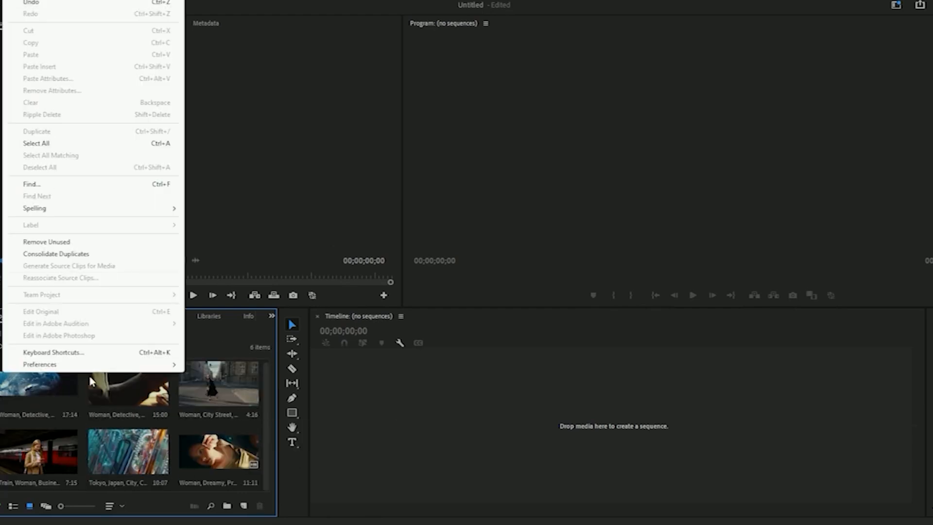
mouse_move(107, 364)
left_click(246, 174)
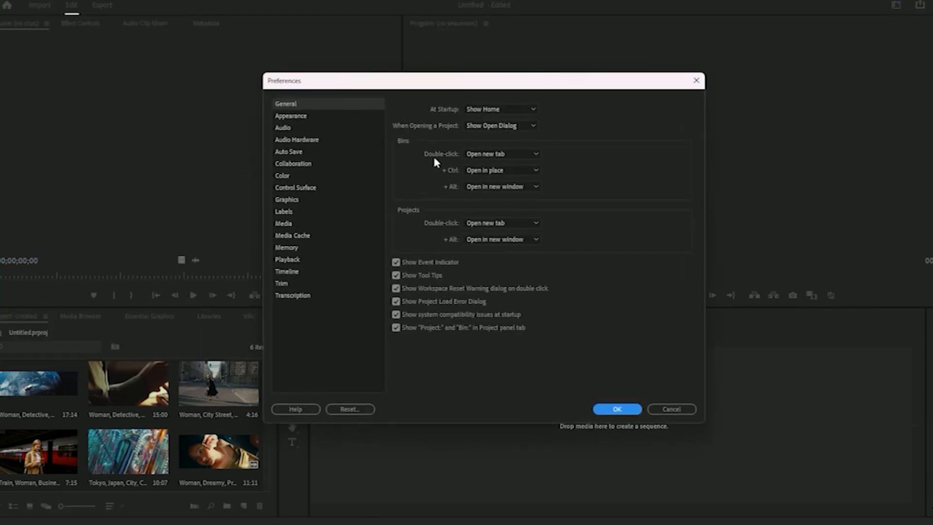
left_click(480, 155)
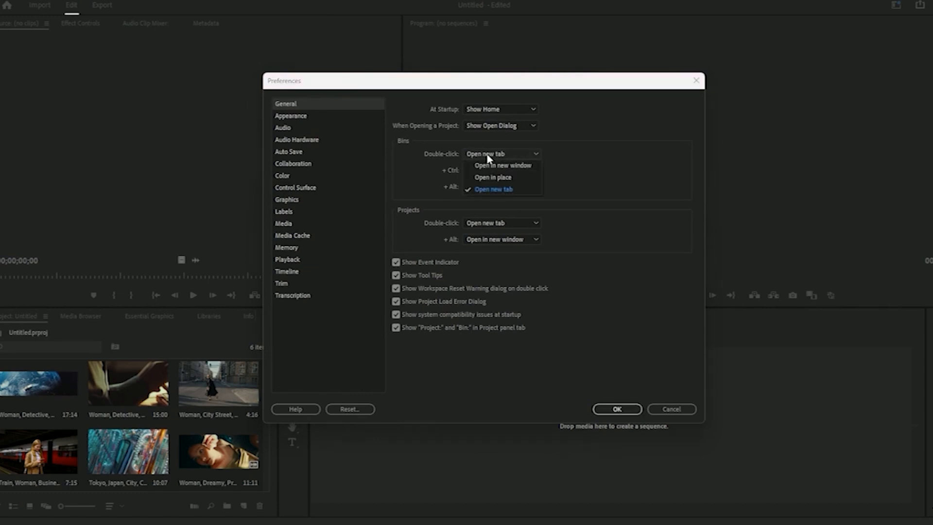
left_click(495, 180)
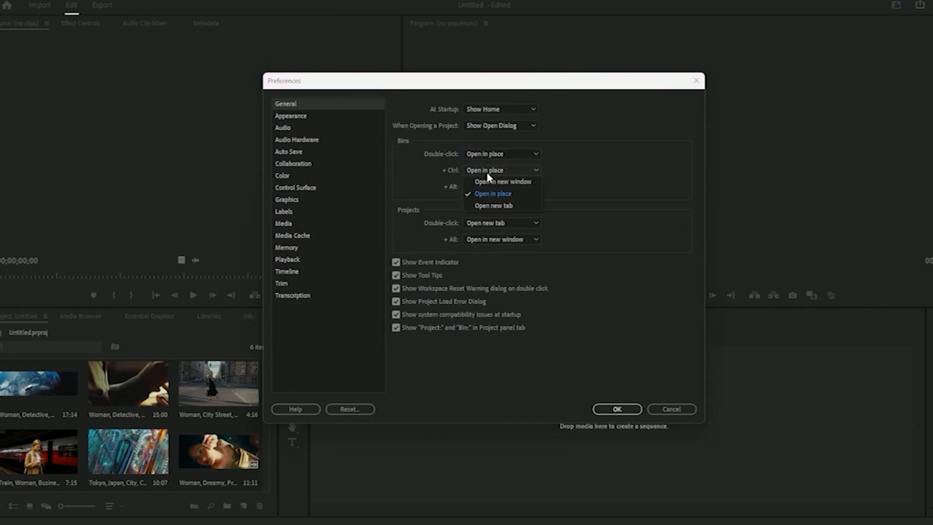
left_click(470, 204)
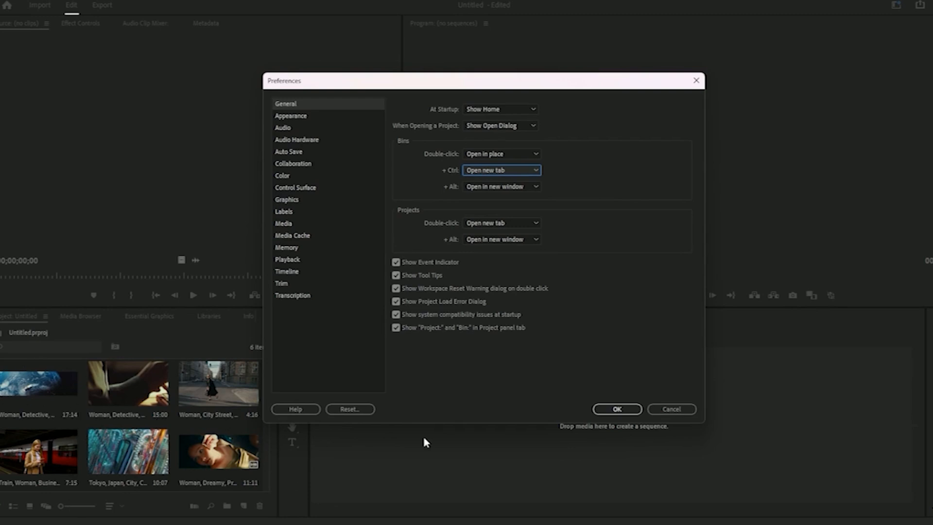
left_click(667, 410)
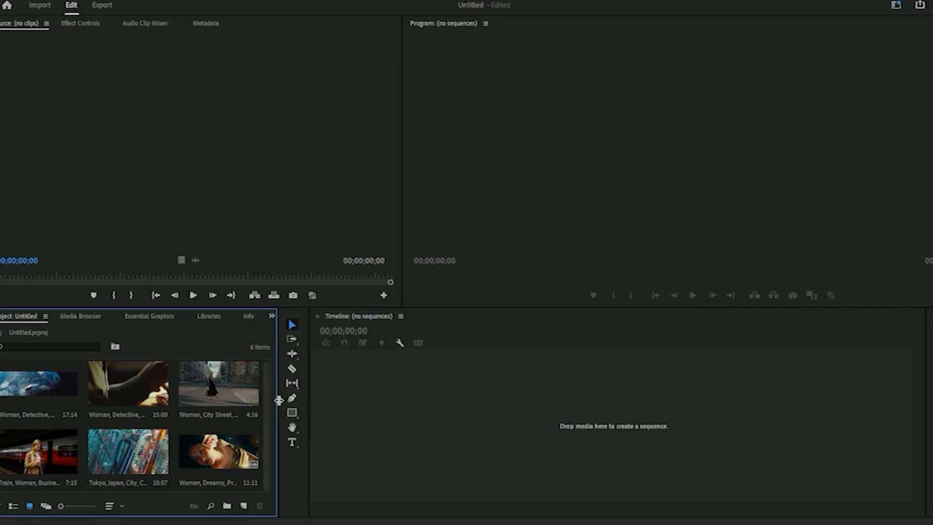
- Widen the project panel and start a new sequence based on the HD 1080p 29.97 fps preset
left_click_drag(278, 400, 315, 399)
scroll(225, 452, "down", 1)
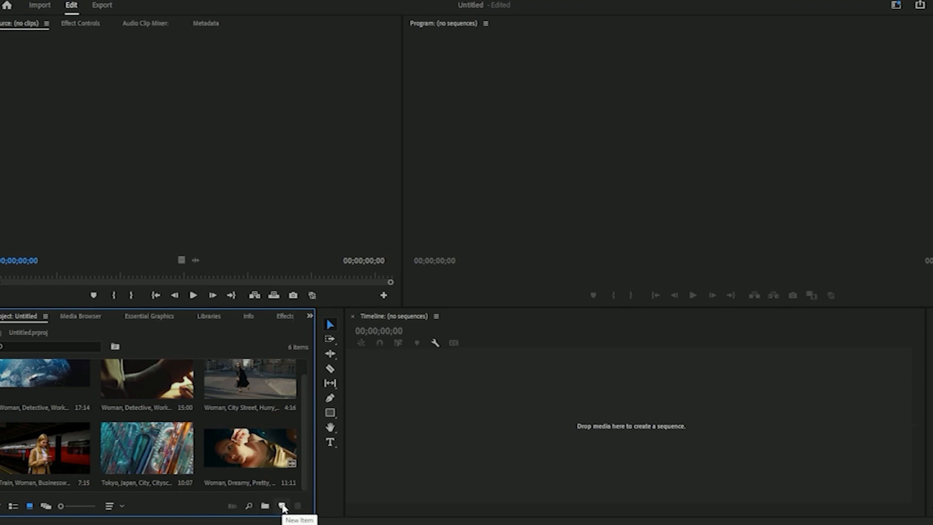
left_click(283, 506)
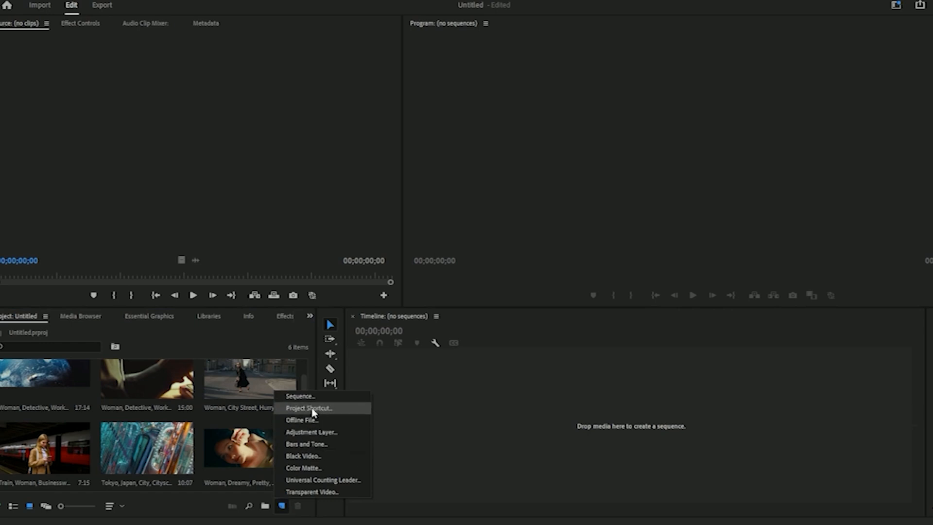
left_click(309, 396)
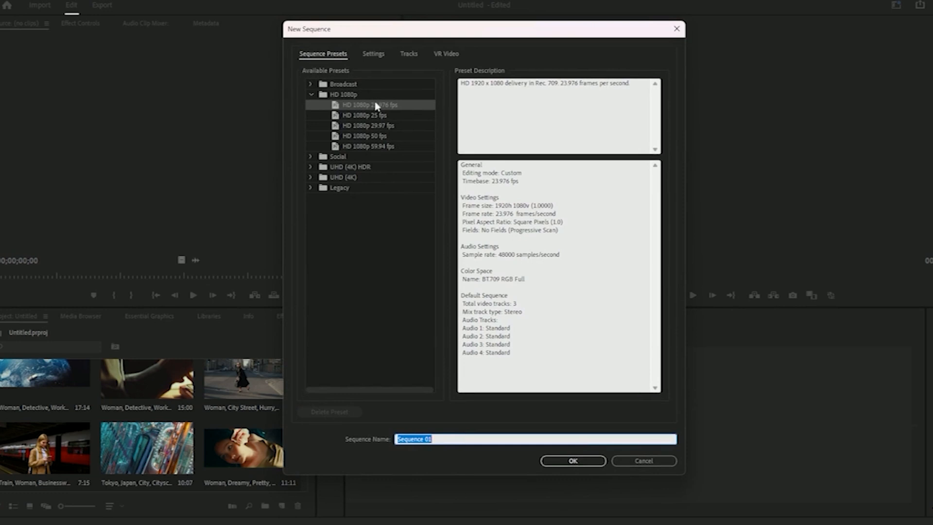
left_click(310, 95)
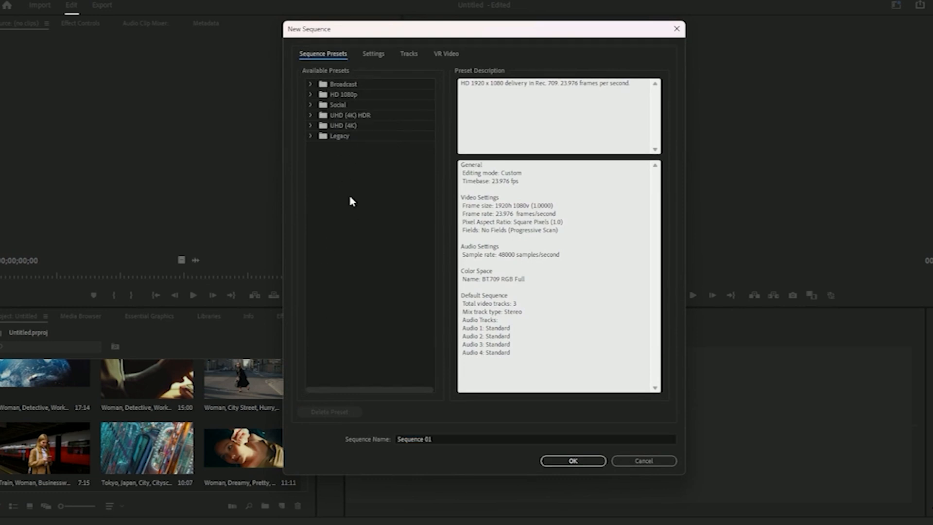
left_click(310, 94)
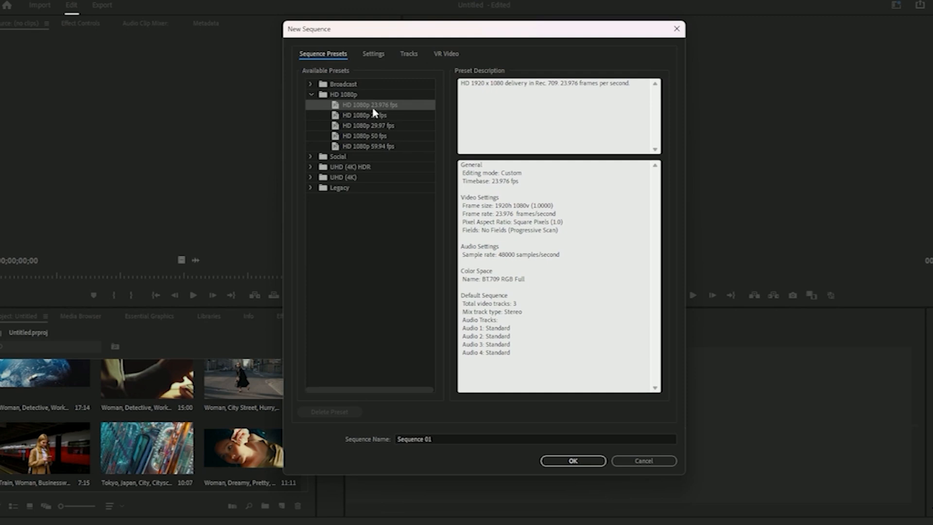
left_click(365, 126)
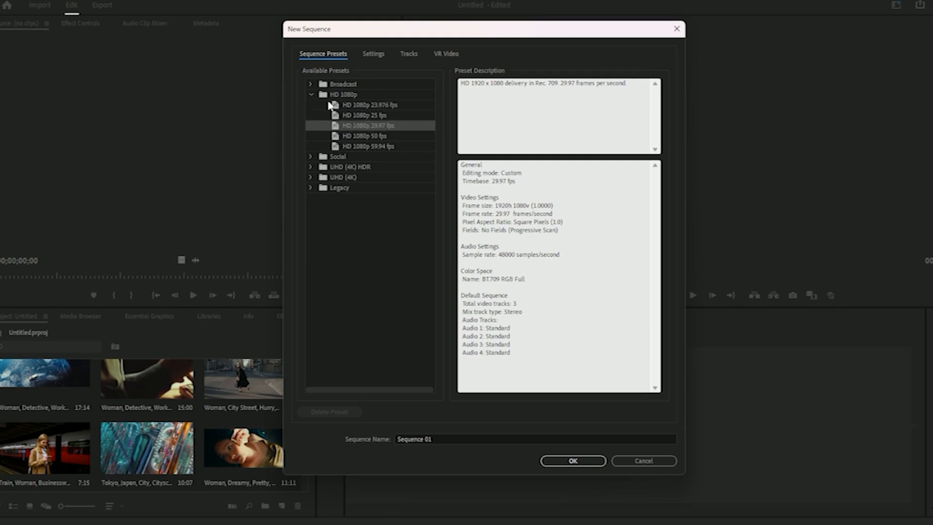
- In the new sequence's settings, keep the Custom editing mode and set the timebase to 25.00 frames/second
left_click(374, 54)
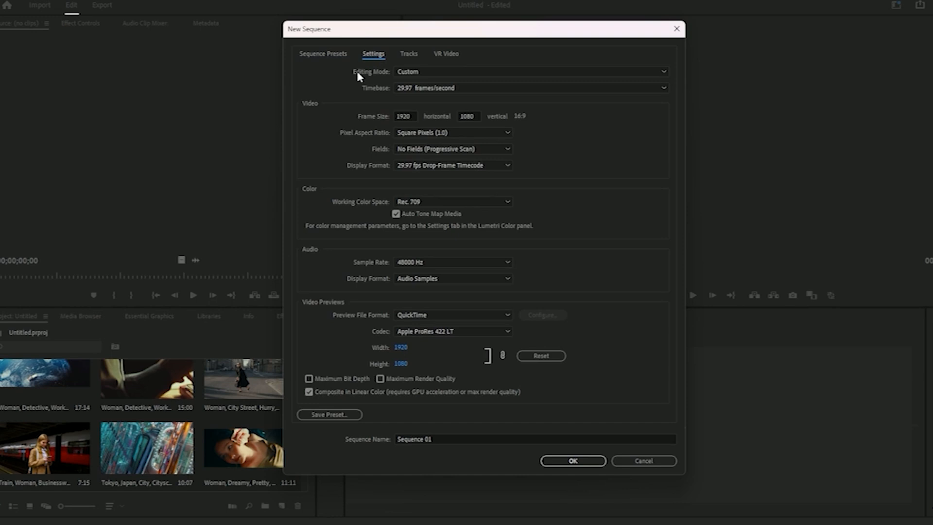
left_click(413, 73)
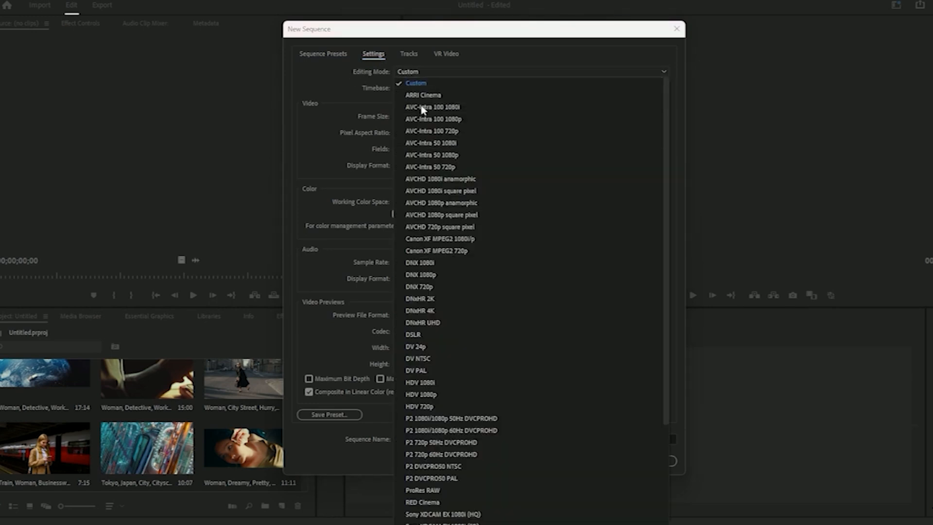
left_click(423, 84)
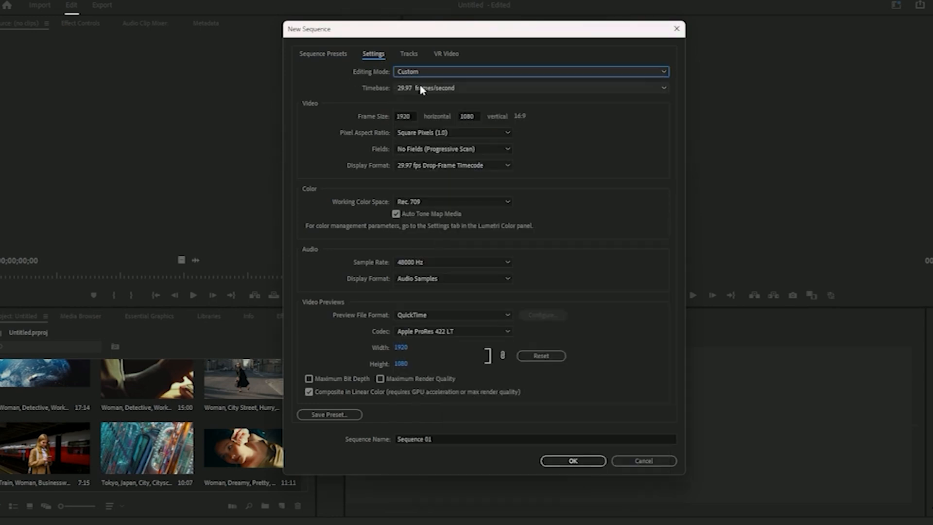
left_click(421, 90)
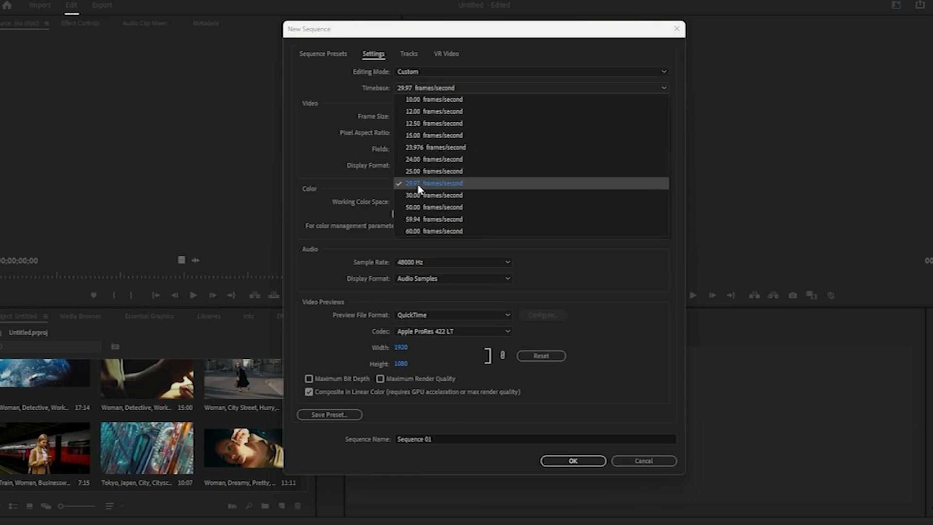
left_click(419, 171)
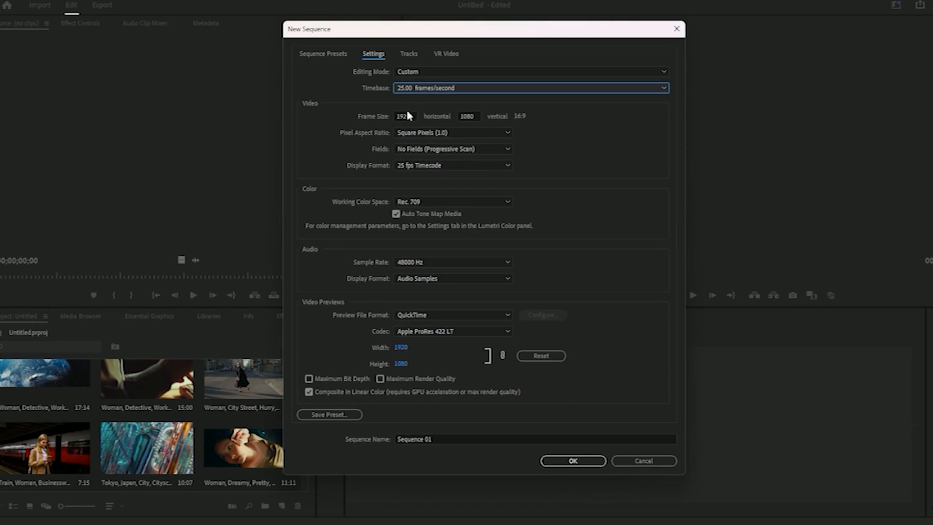
- Try the D1/DV NTSC Widescreen 16:9 and D1/DV PAL Widescreen 16:9 pixel aspect ratios and return to Square Pixels (1.0)
double_click(405, 116)
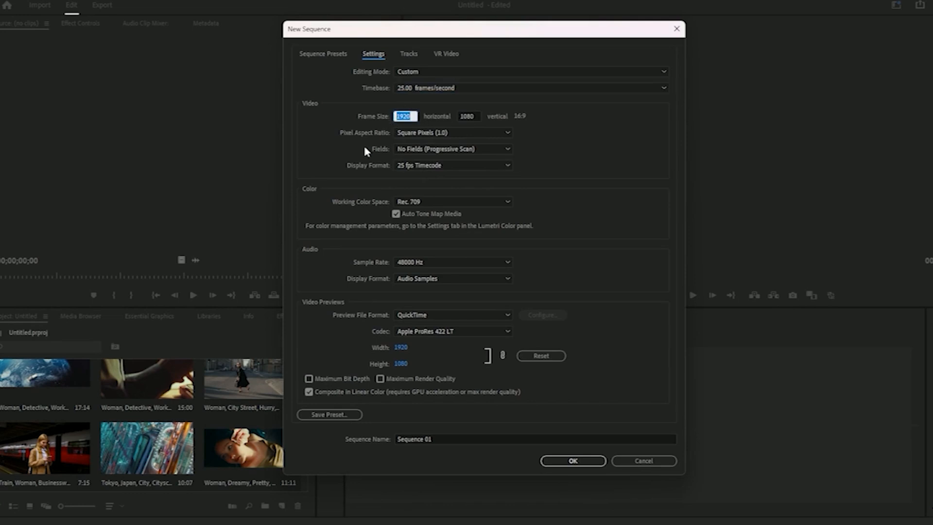
left_click(481, 133)
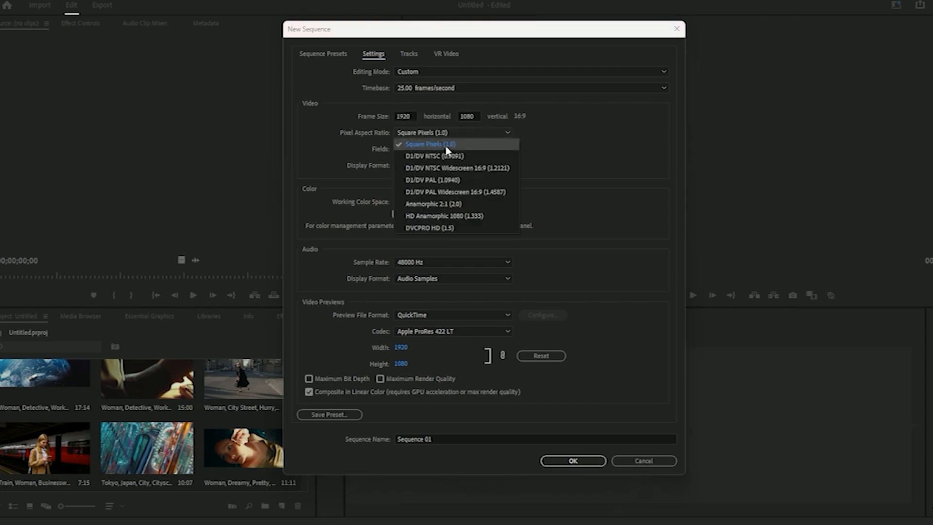
left_click(458, 170)
left_click(497, 133)
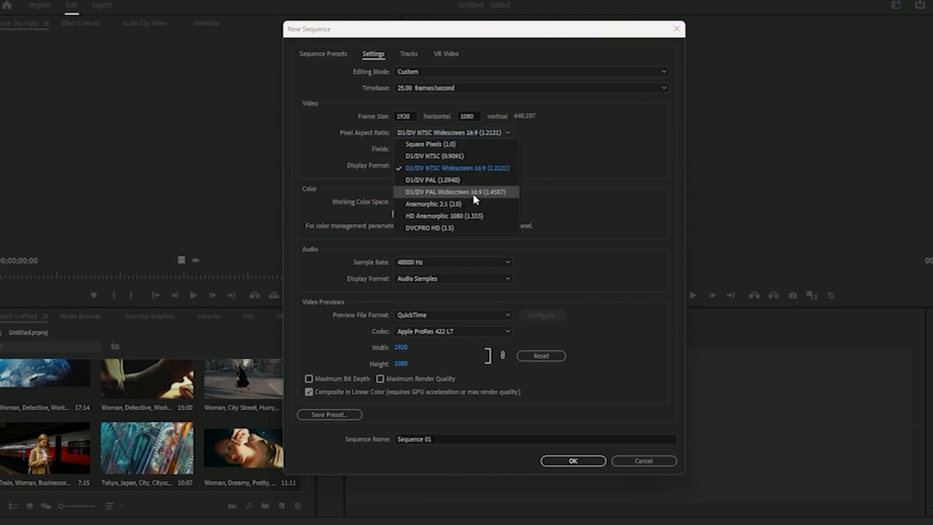
left_click(474, 195)
left_click(505, 133)
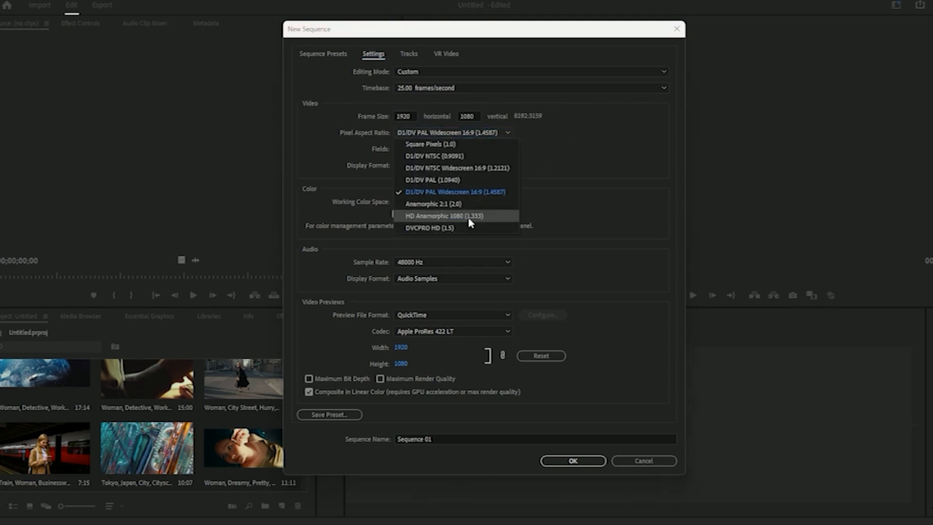
left_click(455, 145)
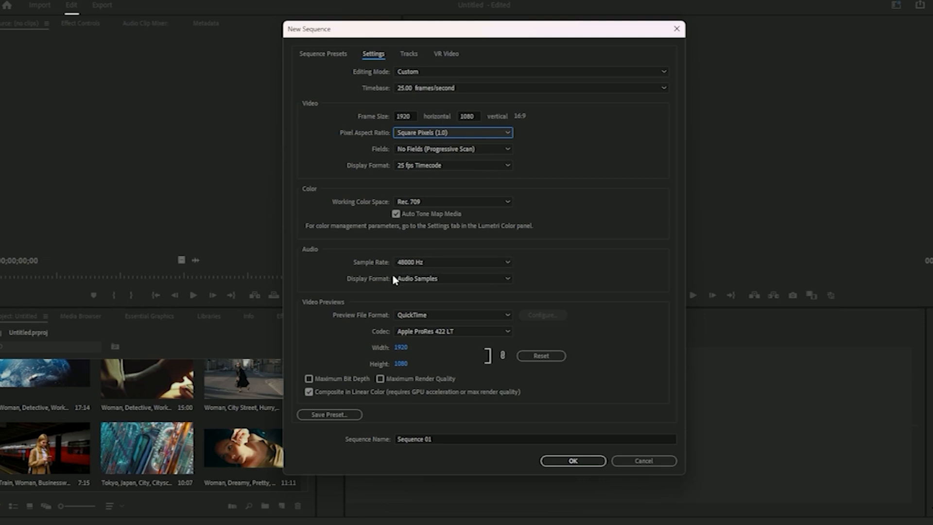
- Keep the audio sample rate at 48000 Hz, name the sequence "test" and create it
left_click(428, 265)
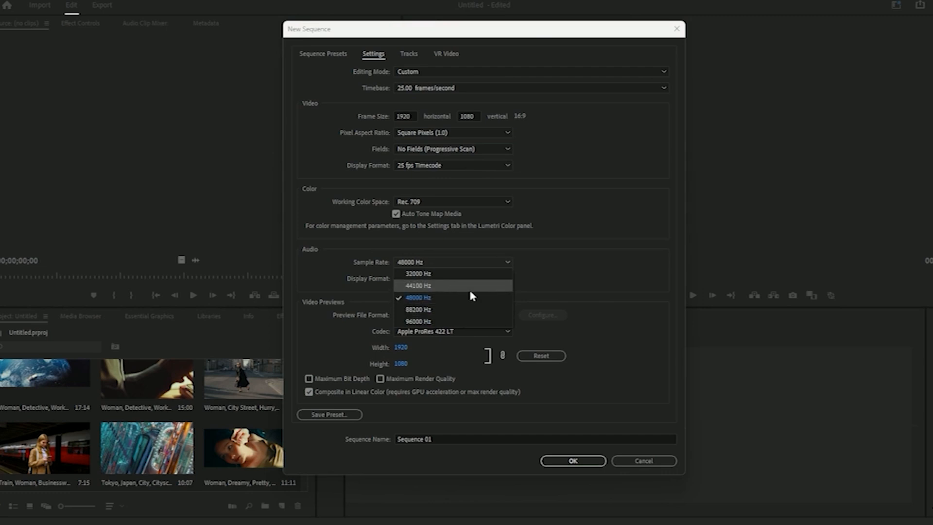
left_click(586, 275)
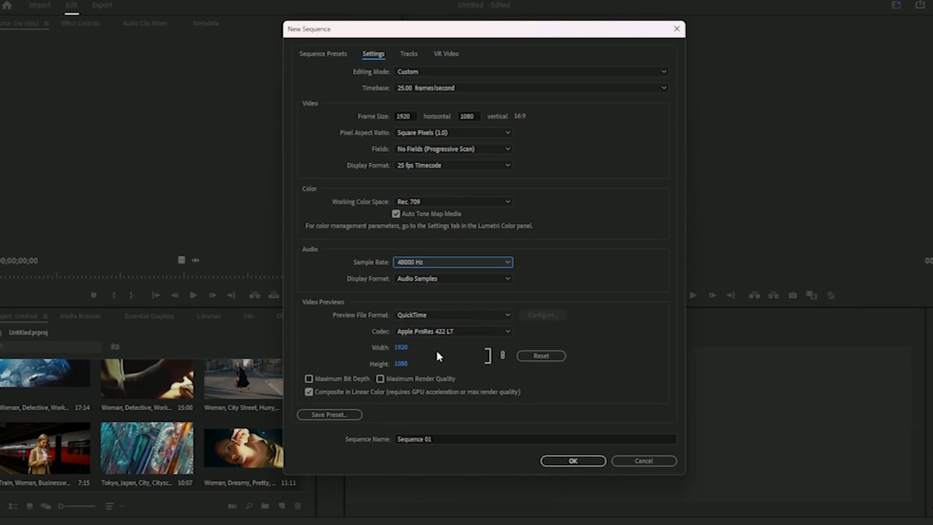
left_click(431, 439)
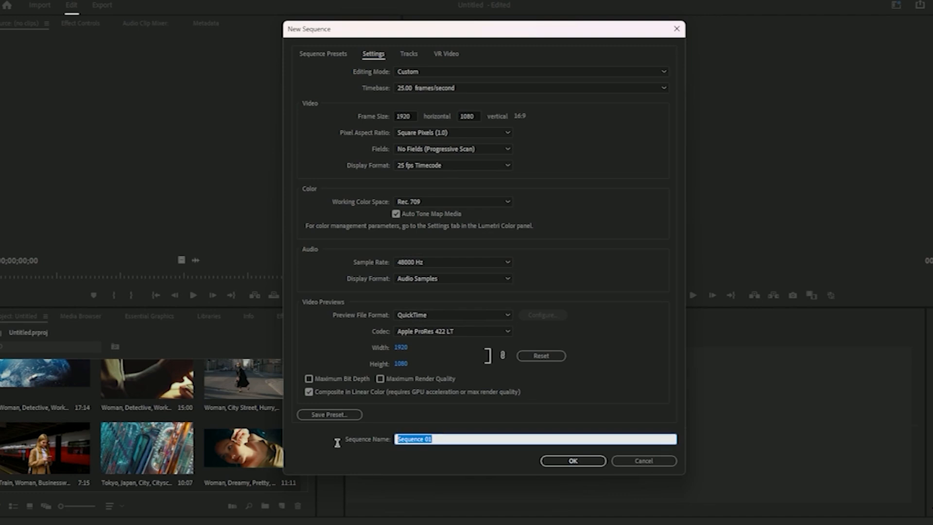
type("test")
left_click(571, 462)
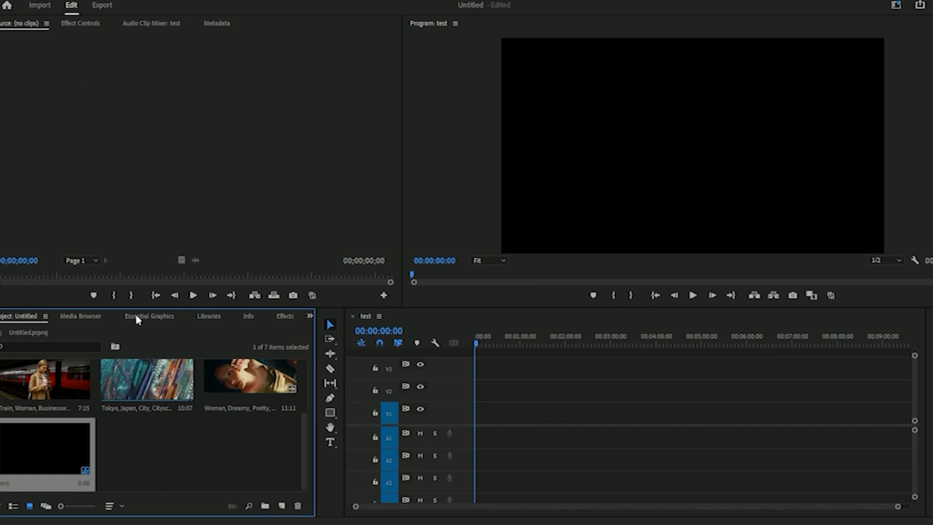
- Open the settings of the "test" sequence and set its frame size to 1080 horizontal by 1920 vertical
left_click(55, 0)
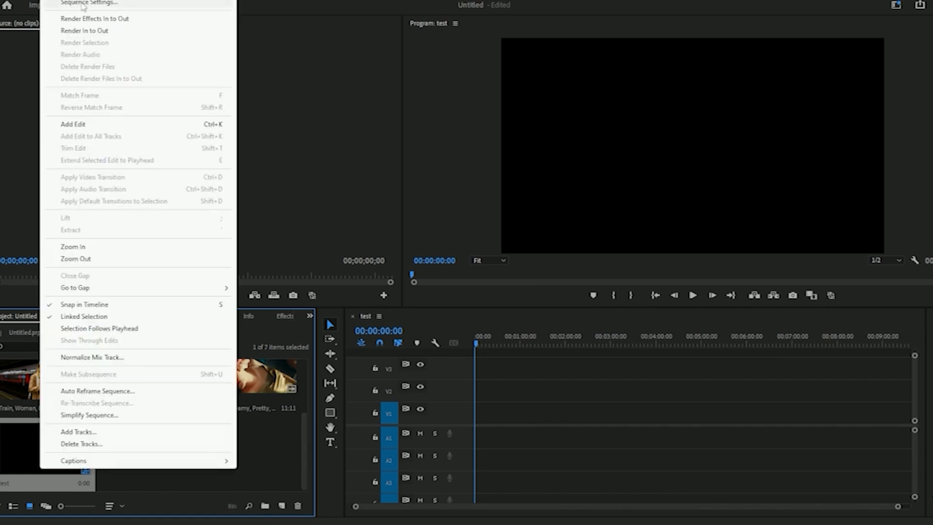
left_click(89, 2)
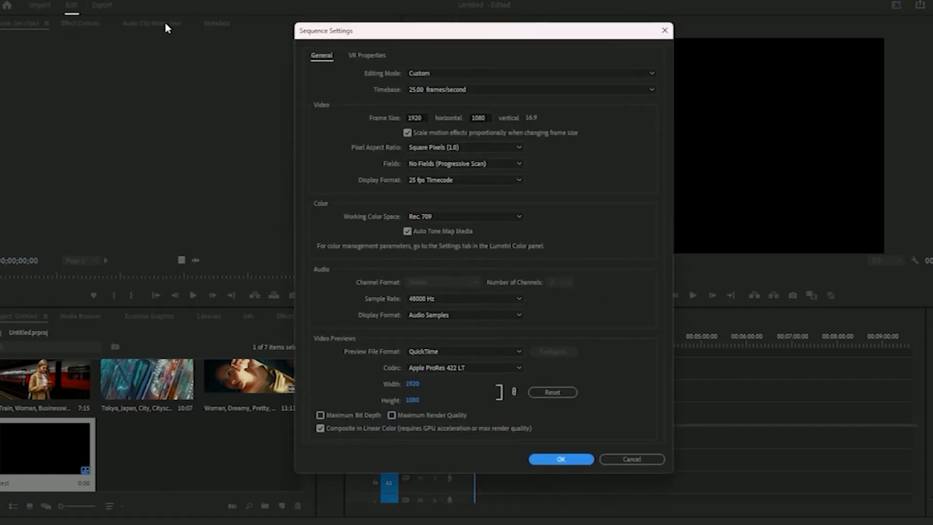
double_click(417, 117)
type("1080")
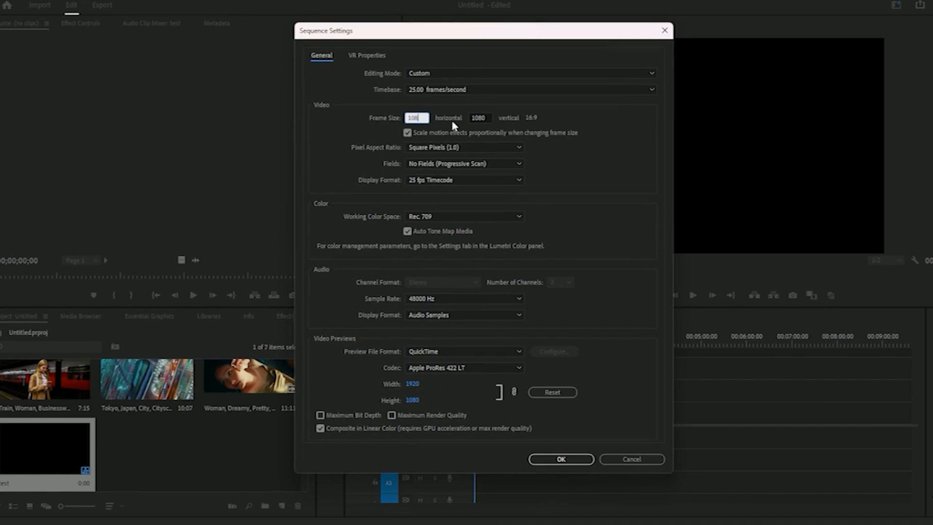
double_click(479, 118)
type("1920")
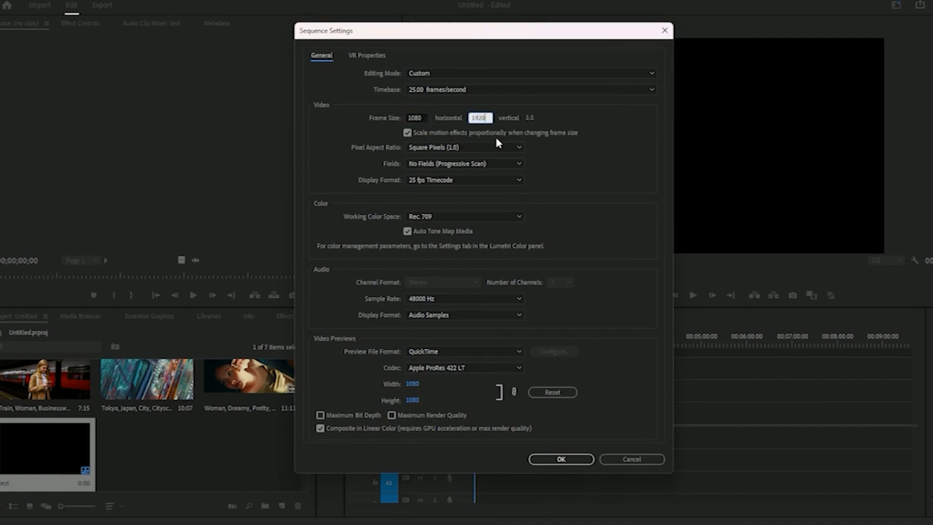
left_click(480, 142)
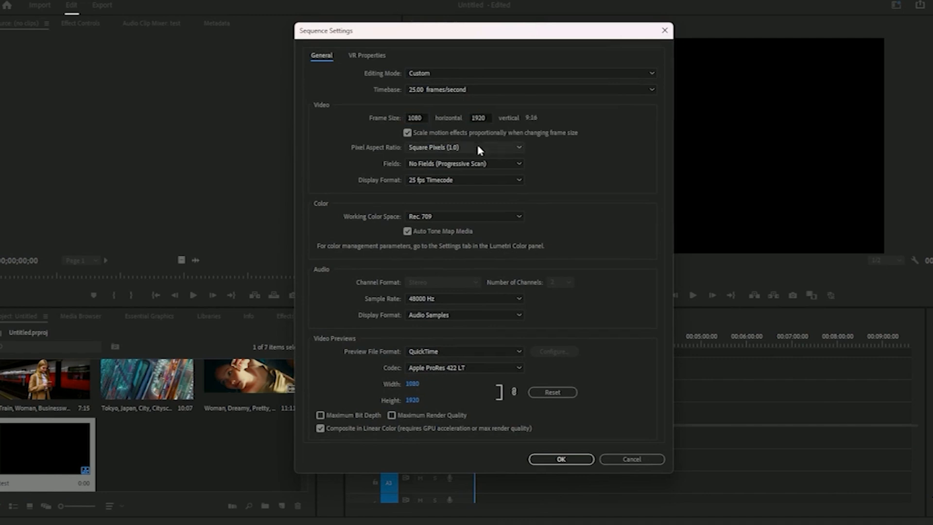
- Set the sequence's timebase to 30.00 frames/second and apply the new settings
left_click(455, 92)
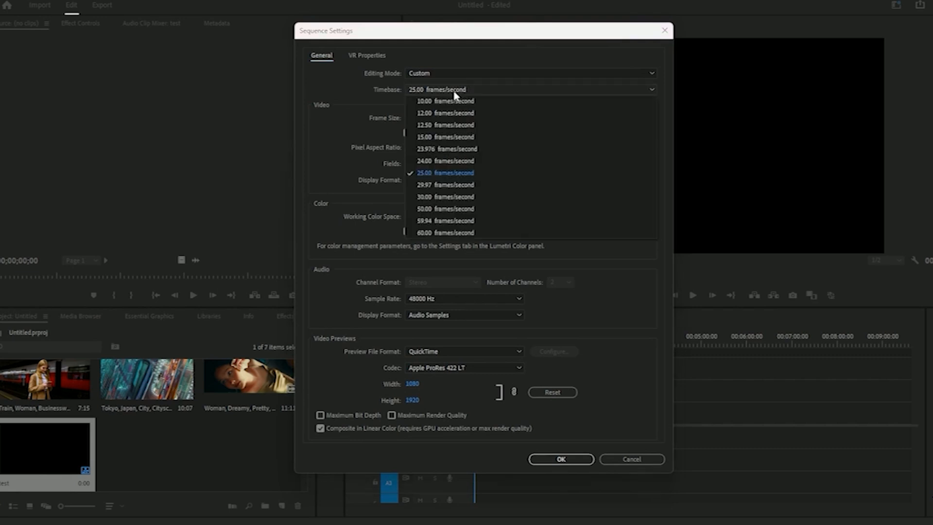
left_click(434, 196)
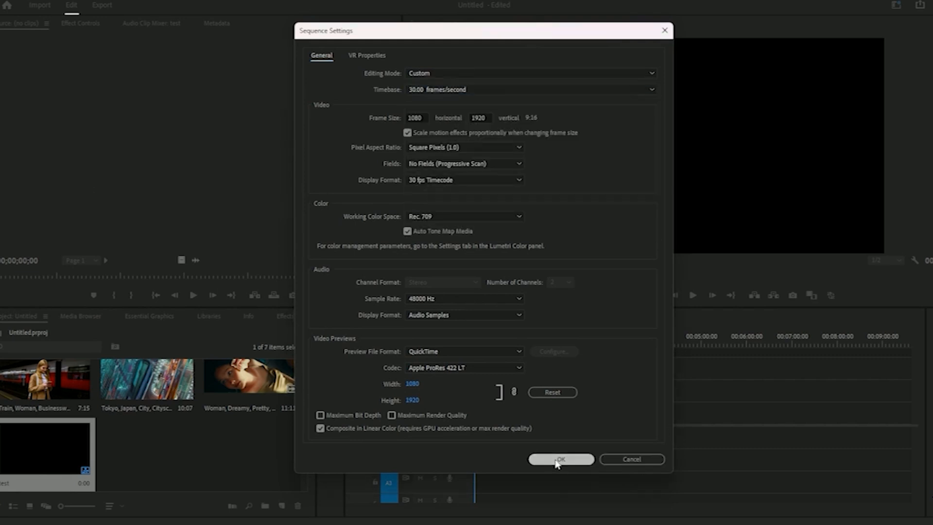
left_click(556, 461)
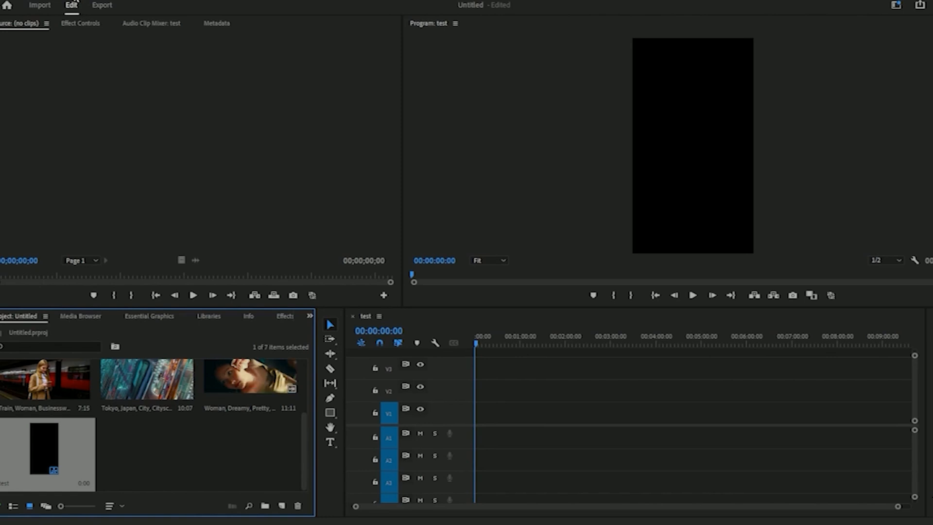
- Review the settings of the "test" sequence and close them without making changes
left_click(71, 0)
left_click(77, 2)
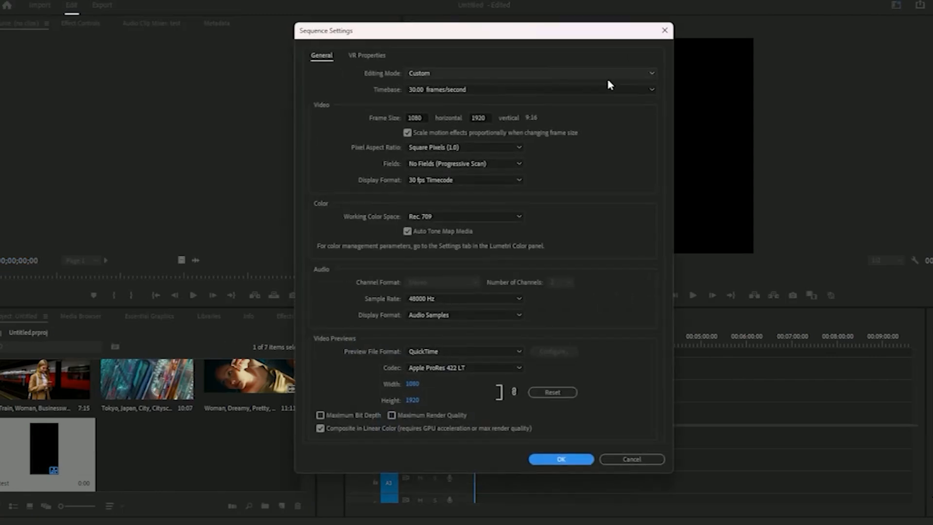
left_click(621, 458)
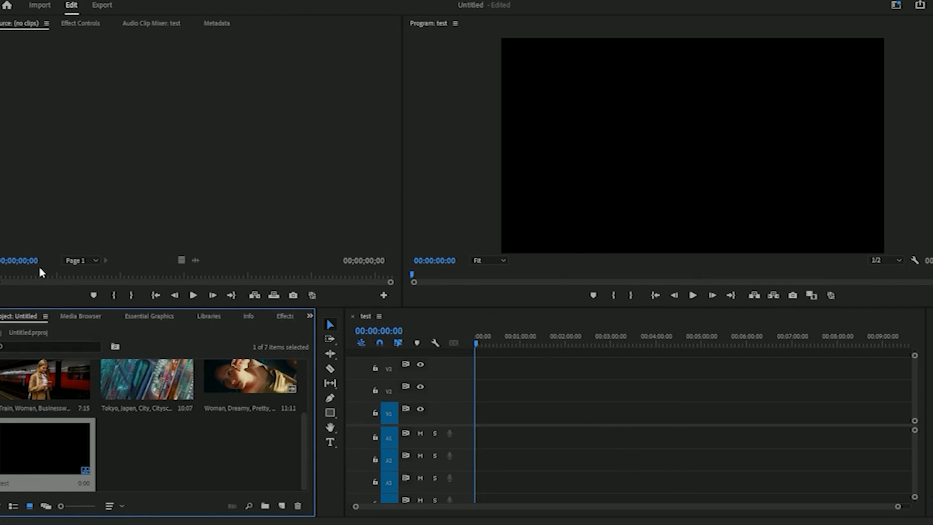
- Load the "Woman, City Street, Hurry, Running" clip into the Source monitor
double_click(66, 387)
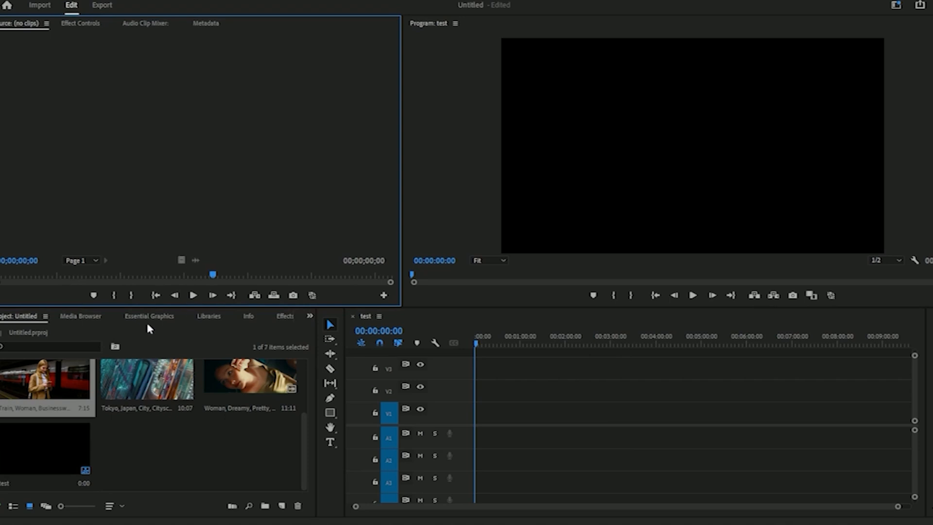
scroll(165, 391, "up", 3)
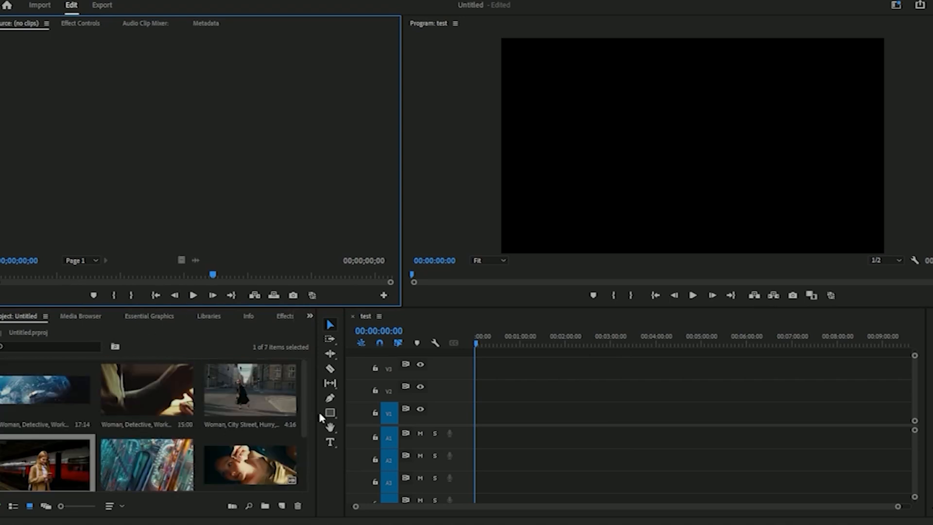
double_click(241, 406)
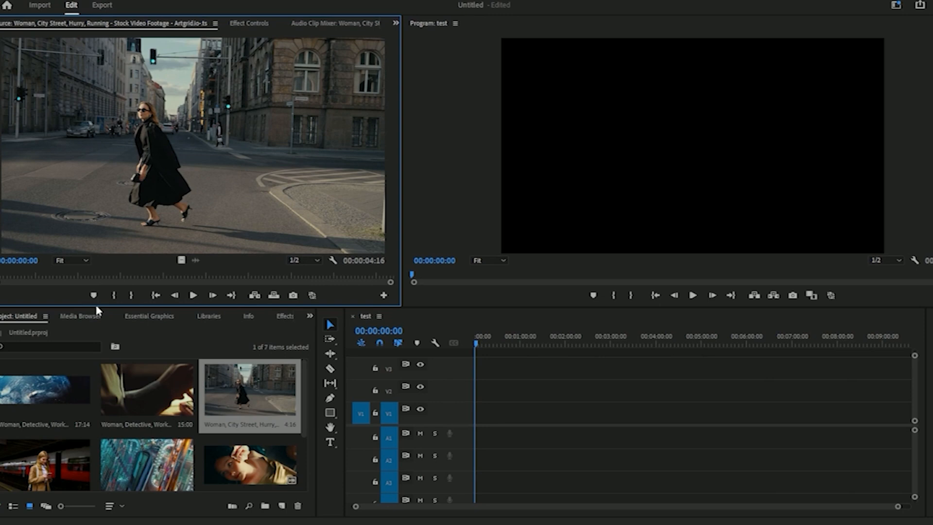
- Mark an In point at 00:00:00:11 and an Out point at 00:00:04:11 in the source clip
key("space")
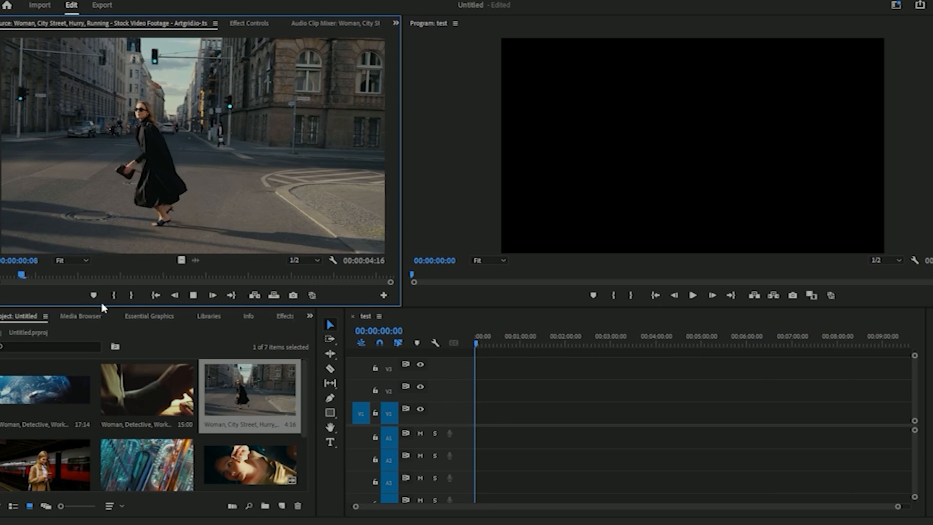
left_click_drag(39, 274, 33, 278)
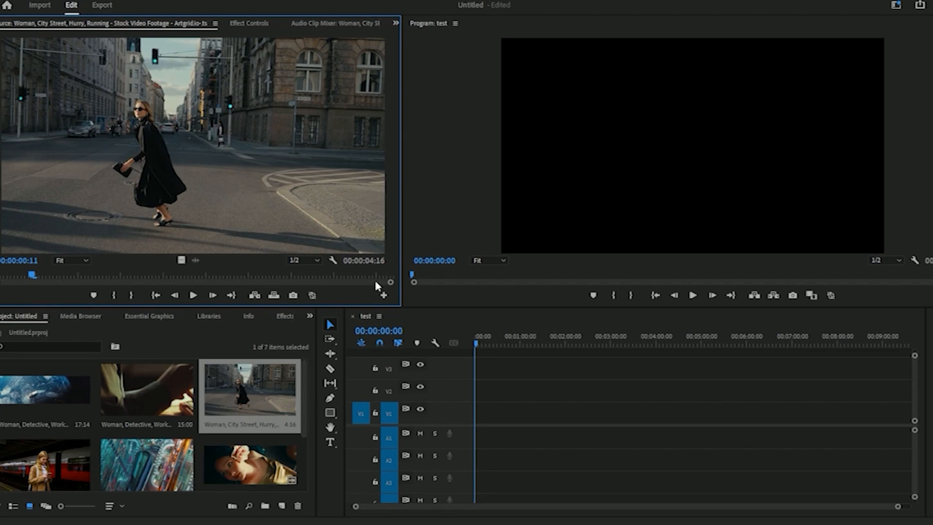
left_click(112, 298)
left_click_drag(32, 274, 374, 279)
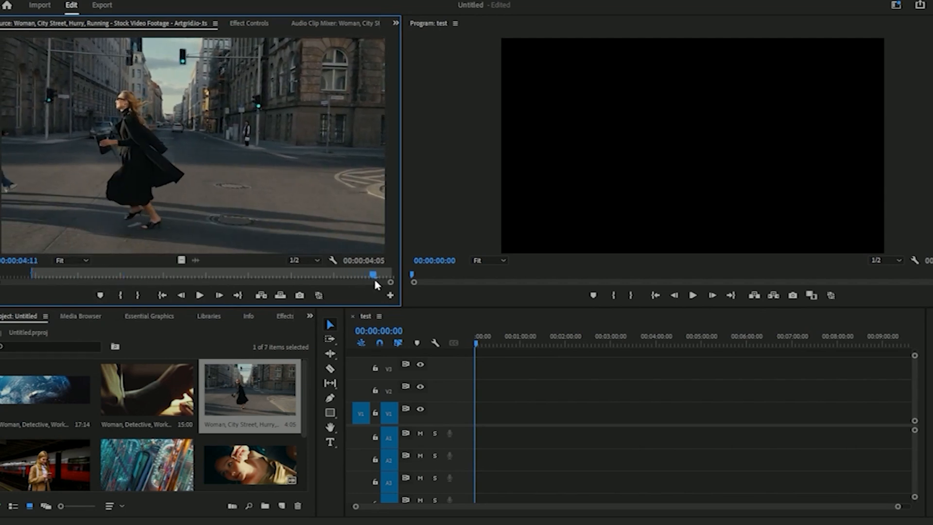
left_click(138, 295)
- Shorten the source clip's marked range to 00:00:03:12 by moving its In and Out points, and clear both points
mouse_move(379, 274)
left_mouse_down()
mouse_move(332, 276)
mouse_move(349, 275)
left_mouse_up()
mouse_move(30, 276)
left_mouse_down()
mouse_move(65, 273)
mouse_move(38, 274)
left_mouse_up()
left_click_drag(377, 274, 334, 275)
left_click_drag(38, 275, 35, 274)
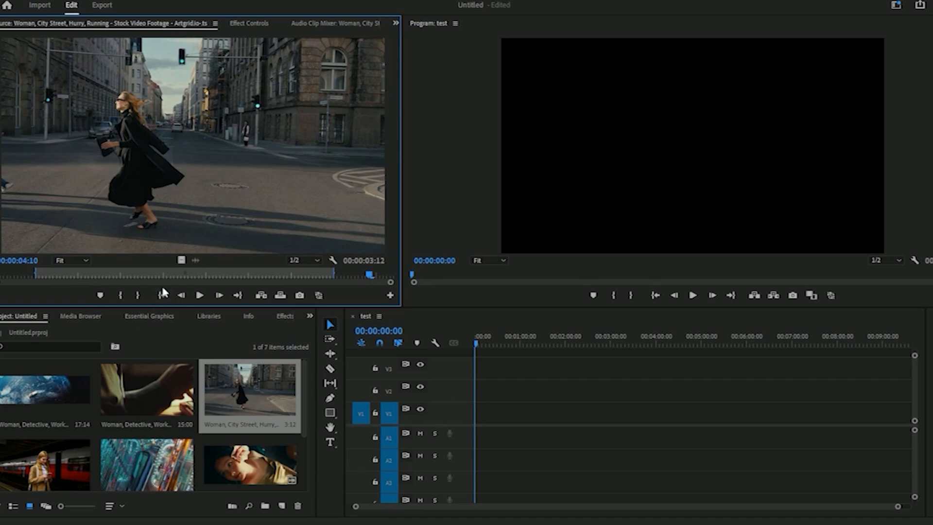
right_click(197, 273)
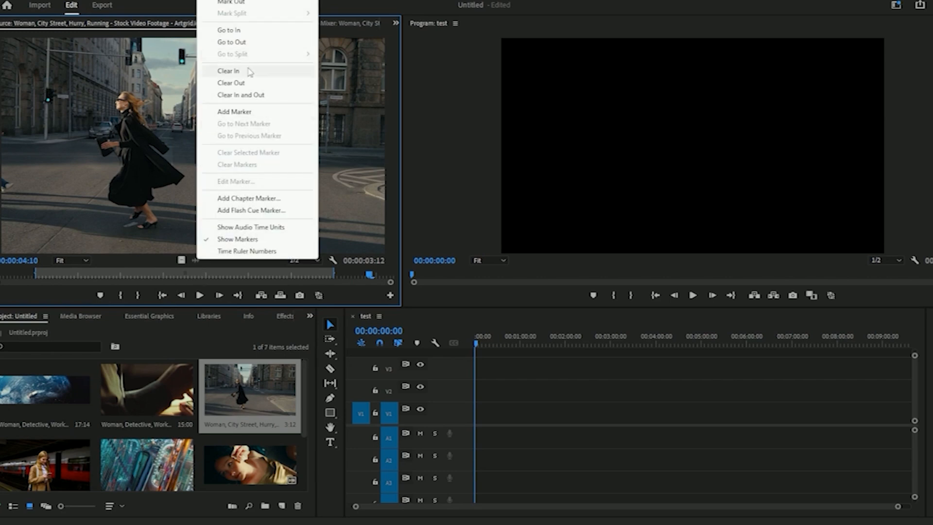
left_click(242, 95)
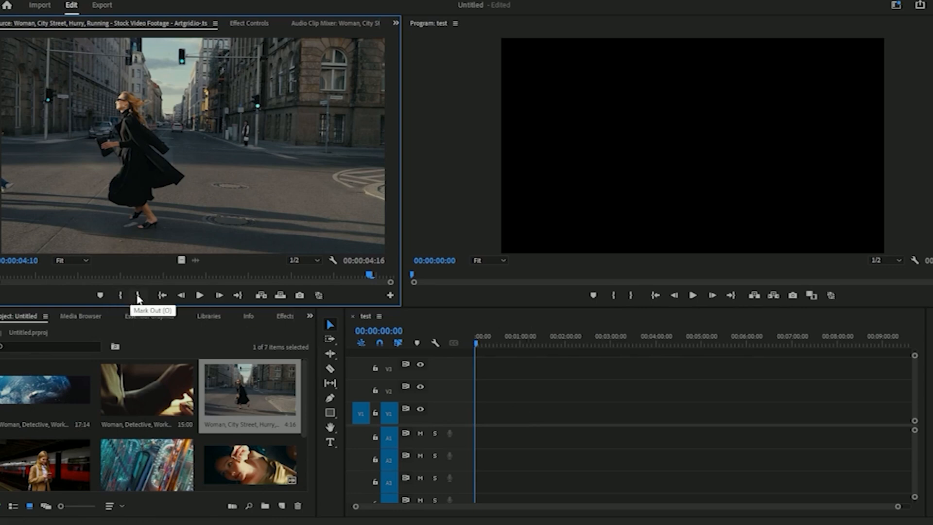
- Move the Source monitor playhead back and forth between the beginning and the end of the clip
left_click_drag(2, 283, 89, 282)
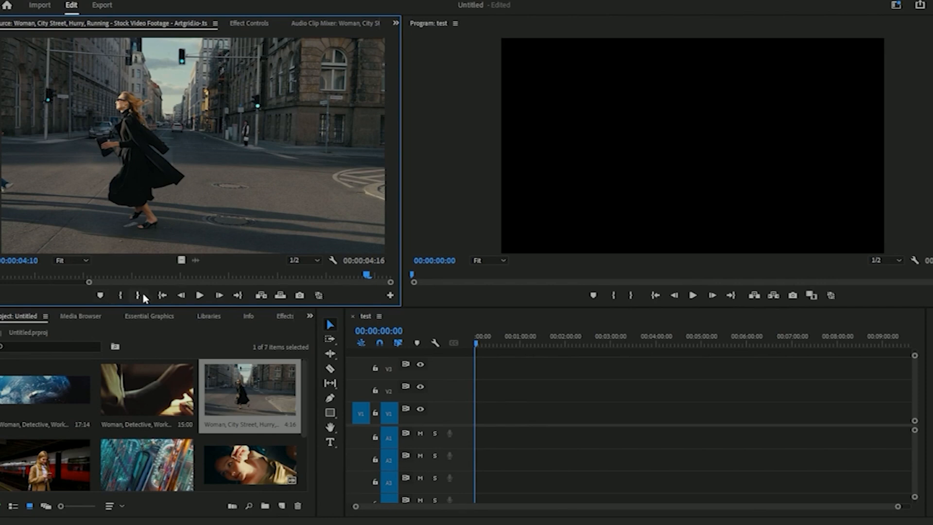
left_click(162, 295)
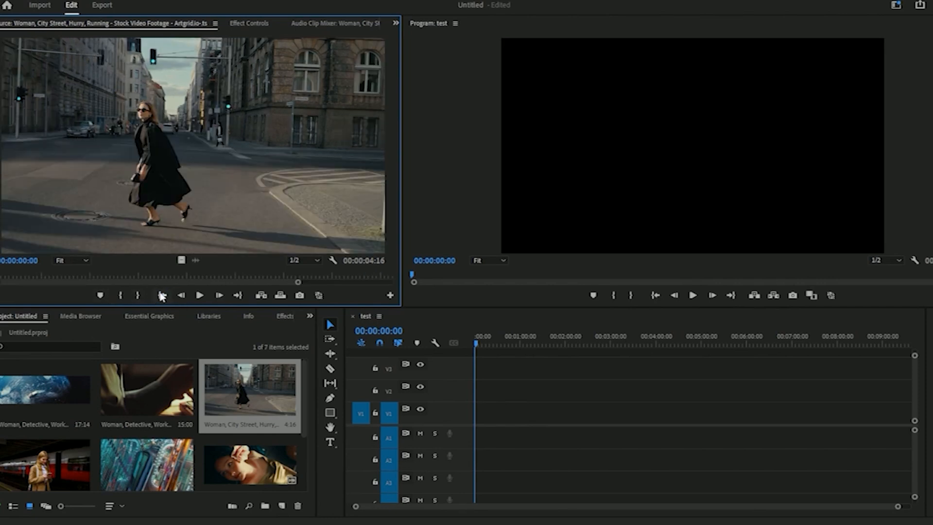
left_click(237, 296)
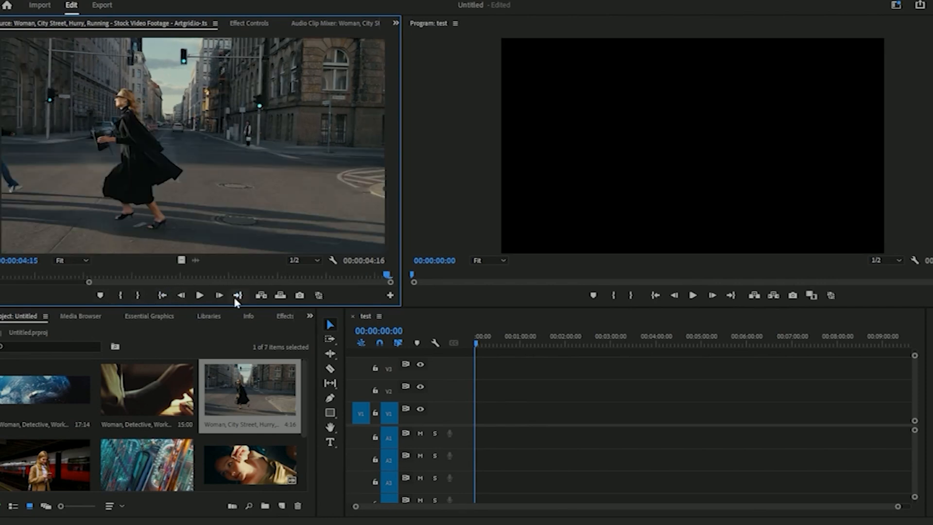
left_click(161, 296)
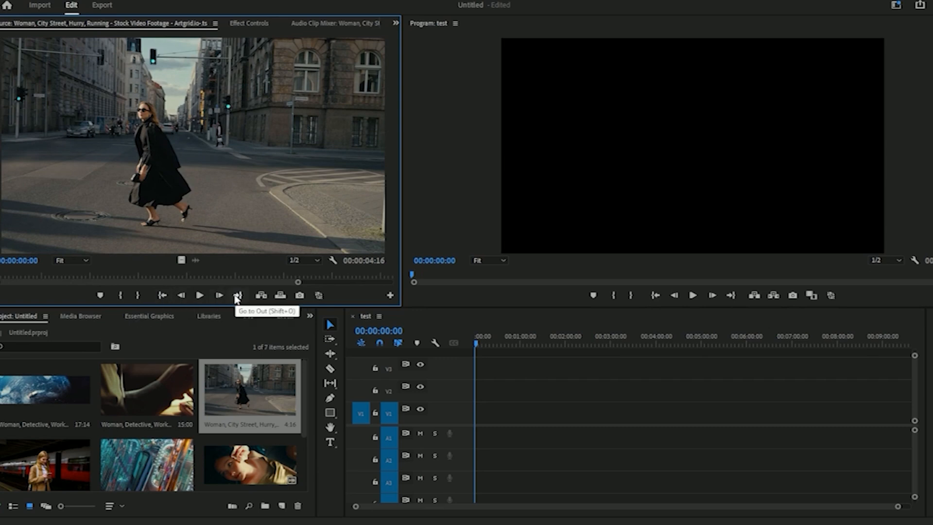
left_click_drag(3, 276, 65, 275)
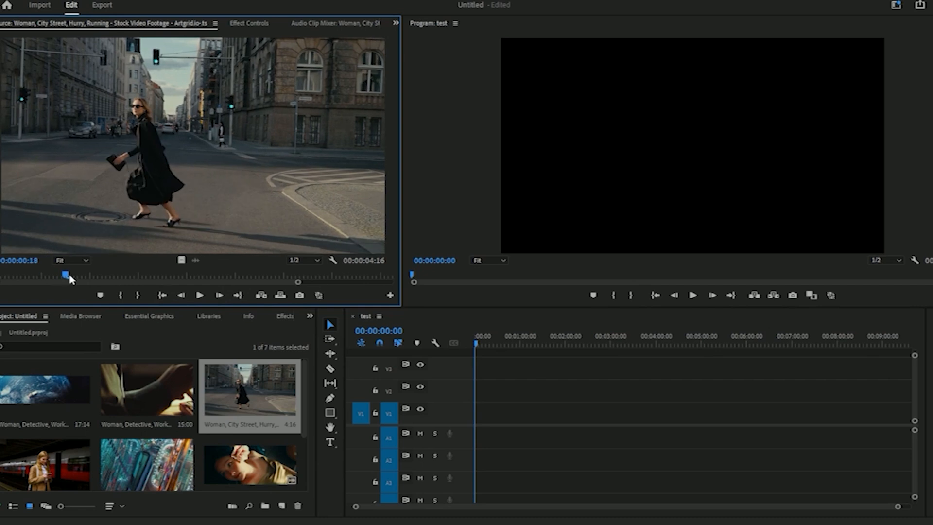
key("End")
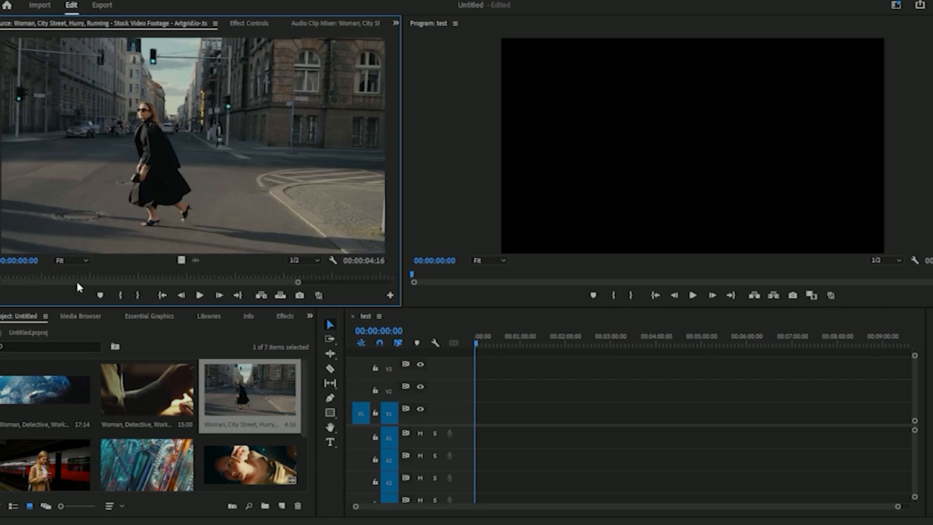
key("Home")
key("End")
key("Home")
- Scrub through the source clip and play short portions of it, stopping at 00:00:01:10
left_click_drag(4, 281, 111, 277)
left_click(199, 295)
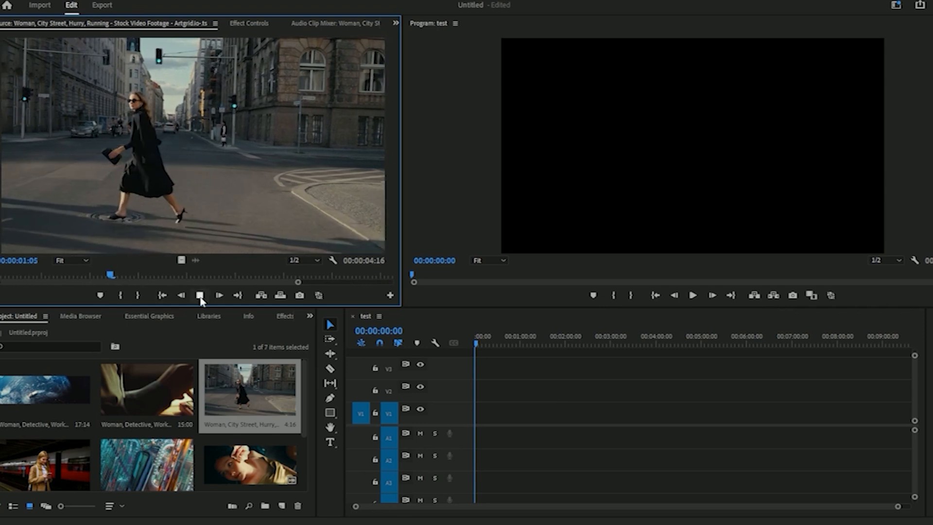
left_click(200, 295)
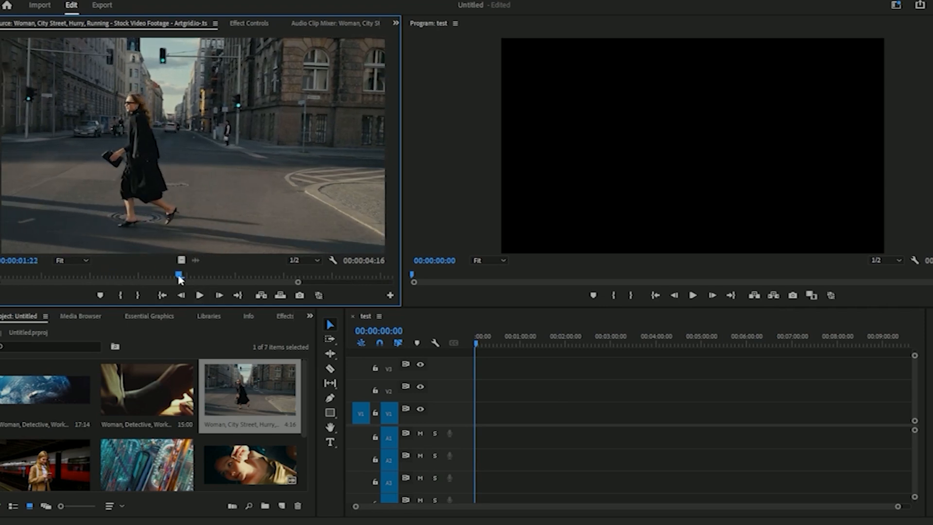
left_click_drag(179, 278, 135, 278)
key("space")
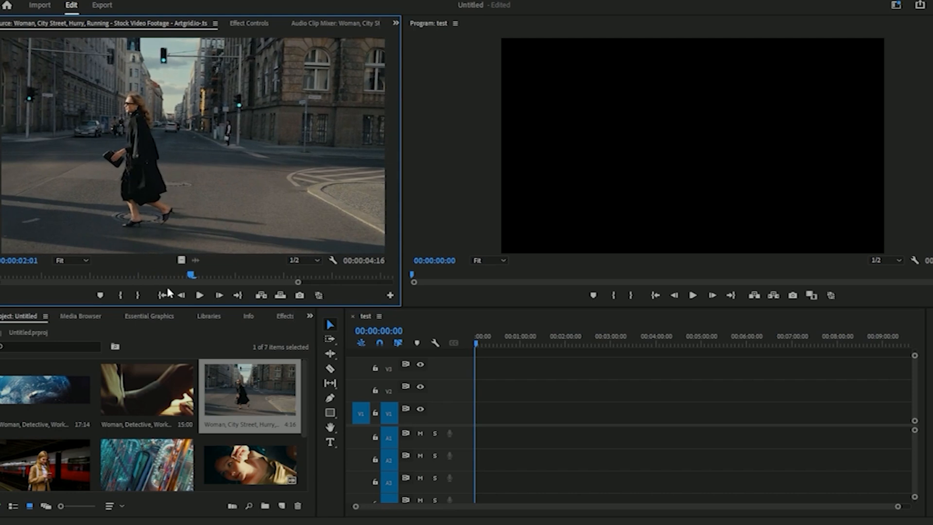
left_click_drag(235, 275, 80, 276)
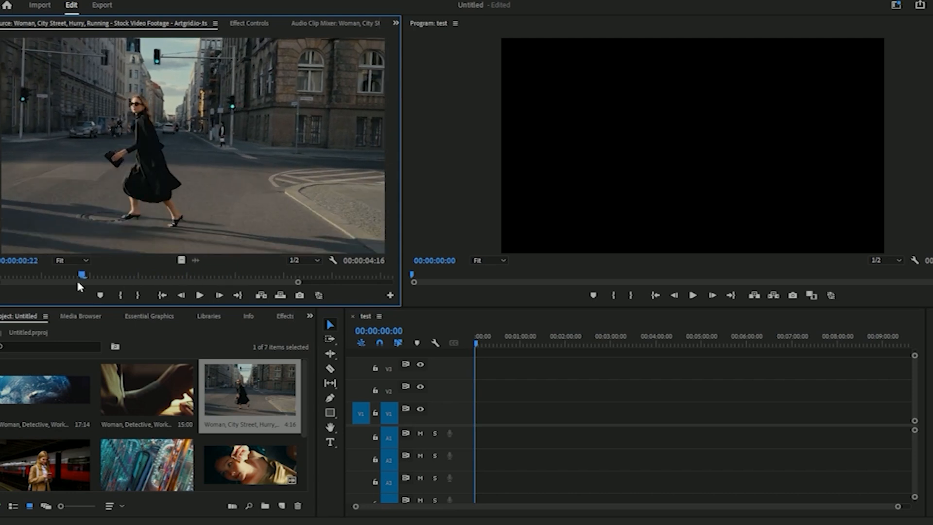
key("space")
key("space")
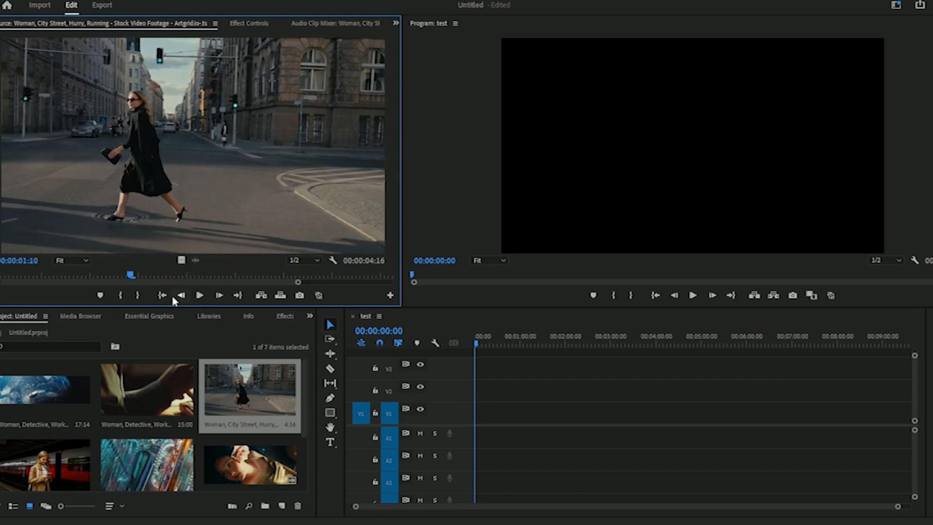
- Step through the source clip one frame at a time, backward and forward, ending at 00:00:01:06
left_click(178, 294)
left_click(181, 295)
left_click(181, 296)
left_click(181, 296)
left_click(212, 295)
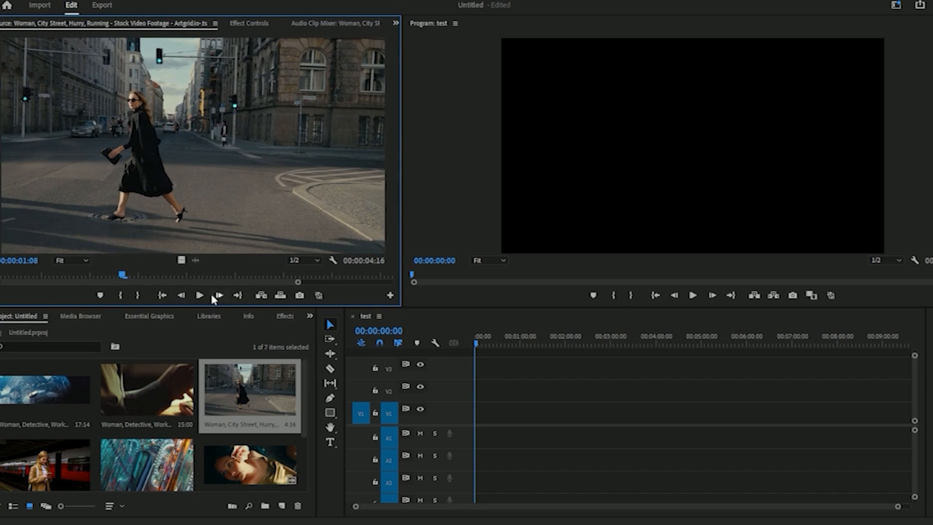
key("Left")
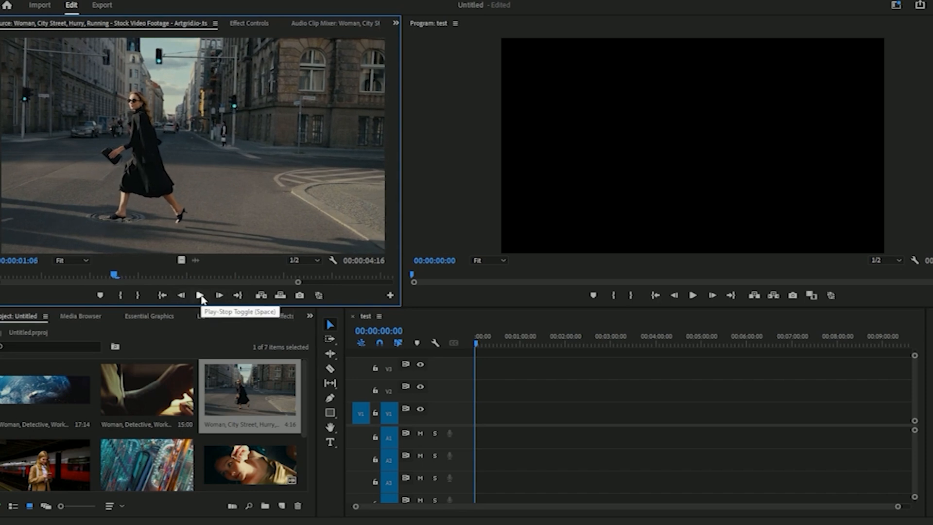
key("Right")
key("Right")
key("Right")
key("Right")
key("Left")
key("Left")
key("Left")
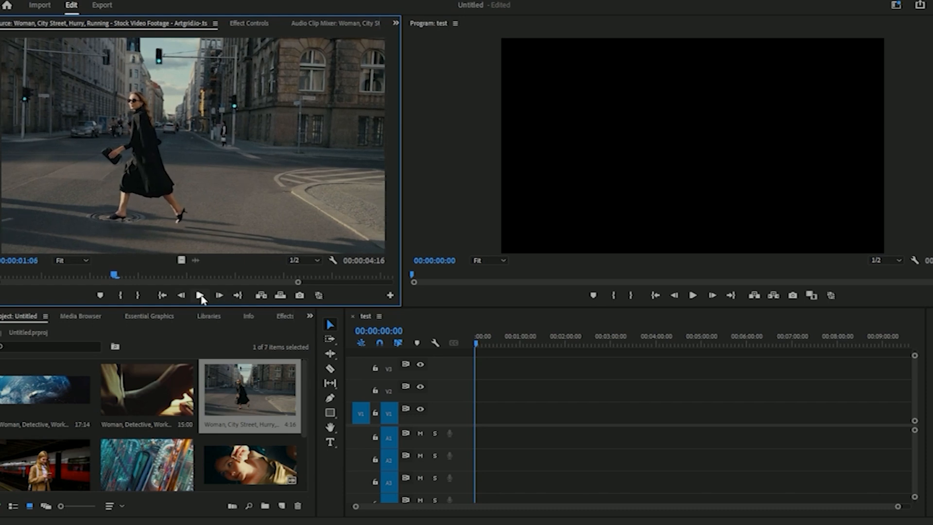
- Start exporting the source frame at 00:00:01:09 as a still, entering a first name as the file name and choosing JPEG format
key("Right")
key("Right")
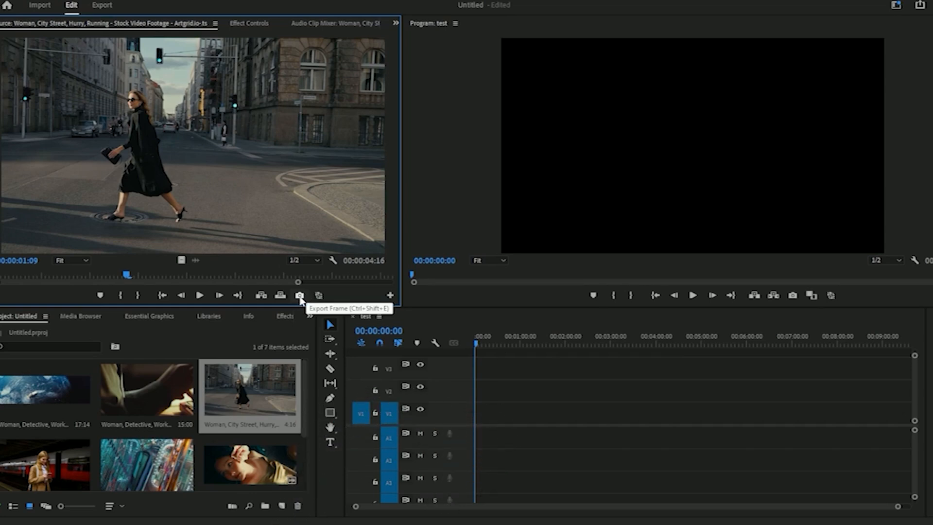
left_click(299, 295)
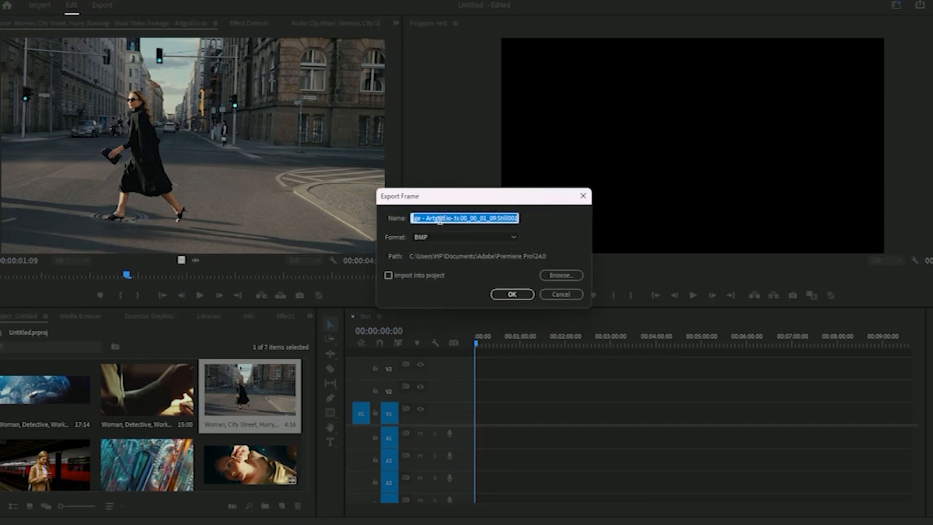
key("BackSpace")
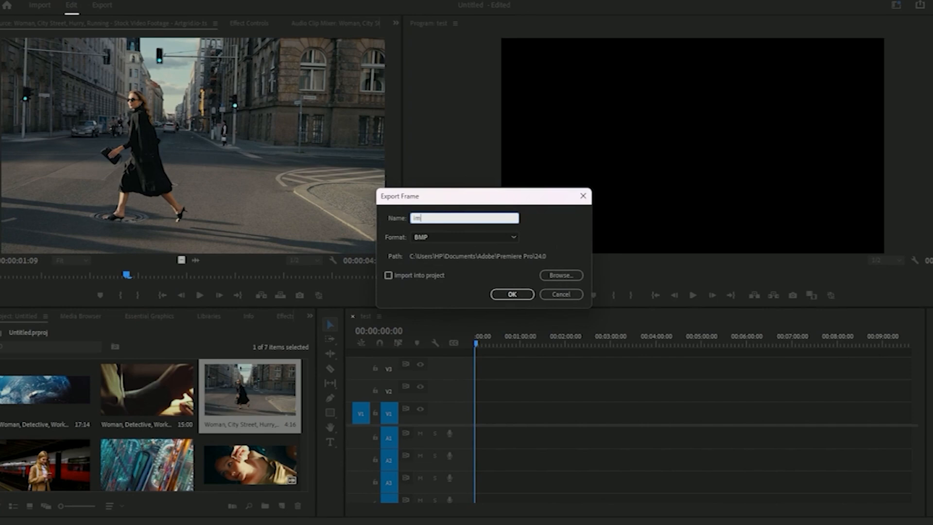
type("iman")
left_click(440, 236)
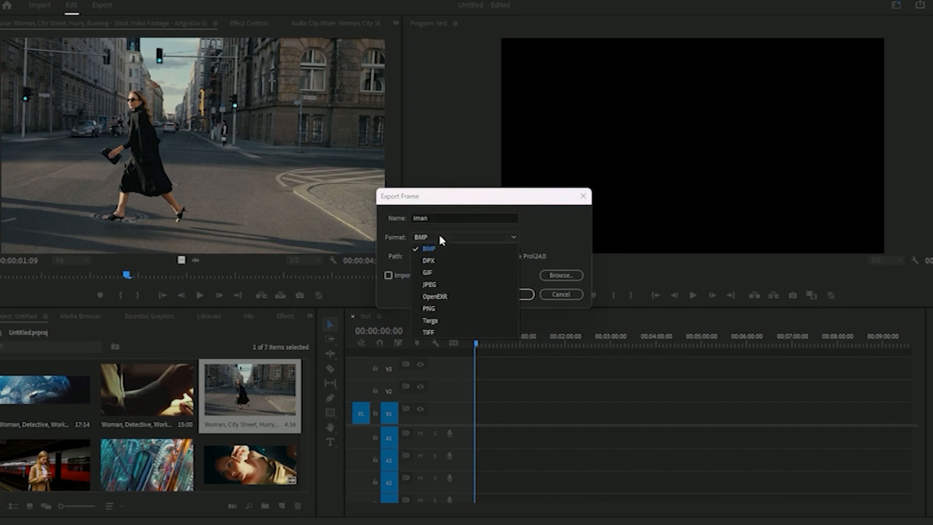
left_click(445, 287)
- Choose the Desktop as the destination folder and export the frame
left_click(554, 276)
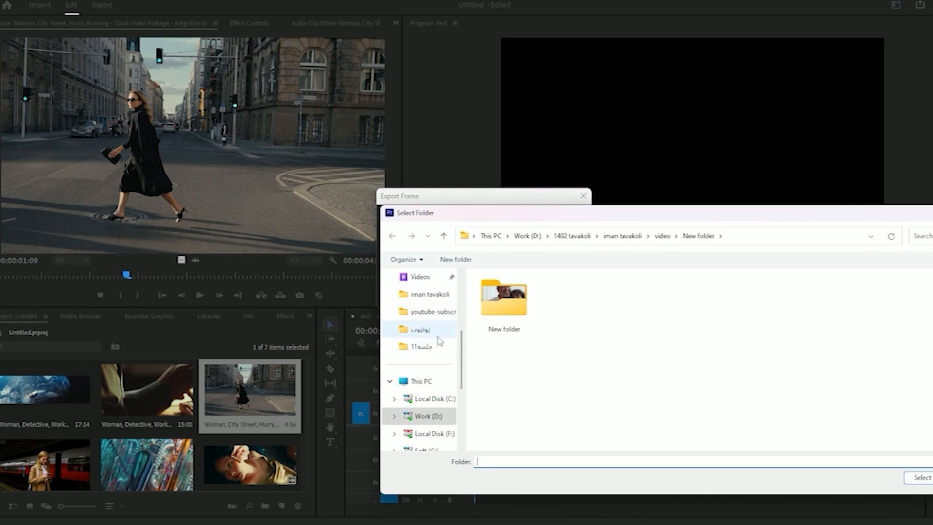
scroll(419, 336, "up", 3)
left_click(419, 332)
left_click(918, 480)
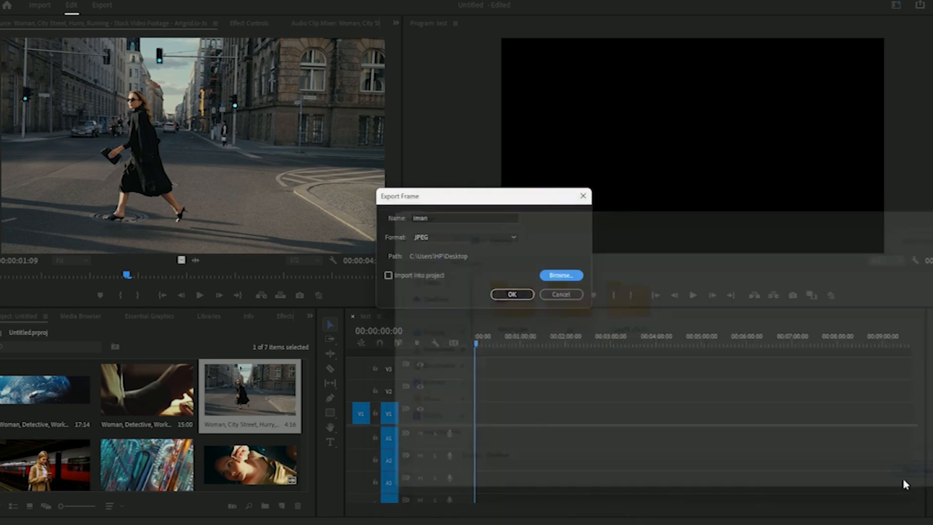
left_click(511, 295)
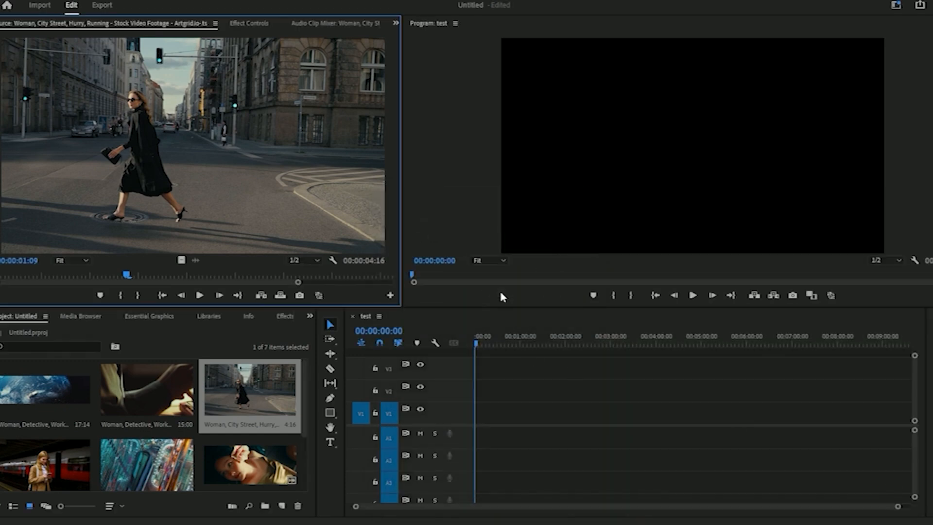
- Open the exported JPEG from the Windows desktop to inspect it, and close the image viewer
key("super")
key("super+d")
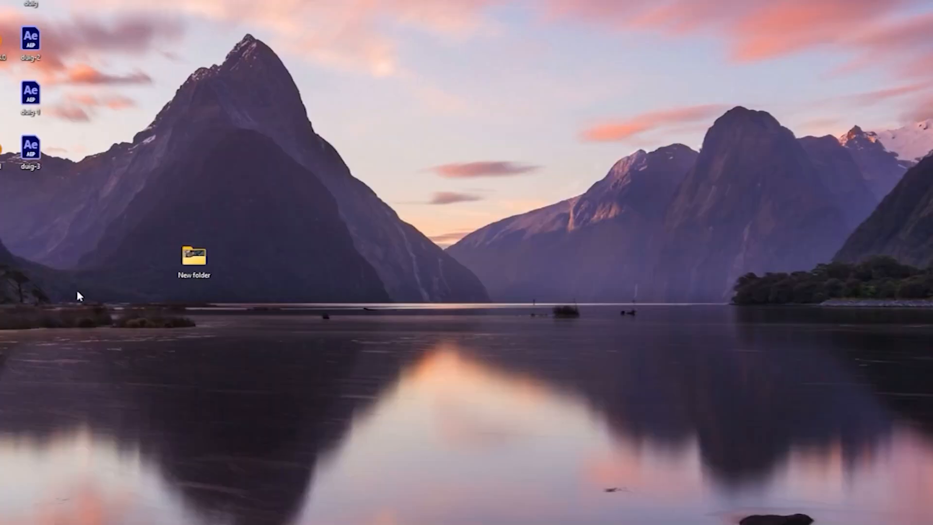
left_click_drag(2, 192, 393, 365)
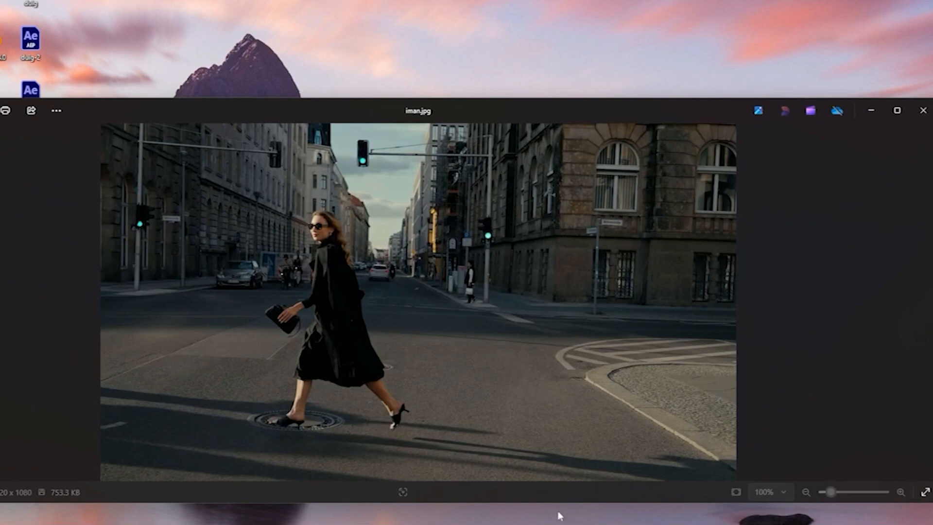
left_click(632, 524)
mouse_move(596, 524)
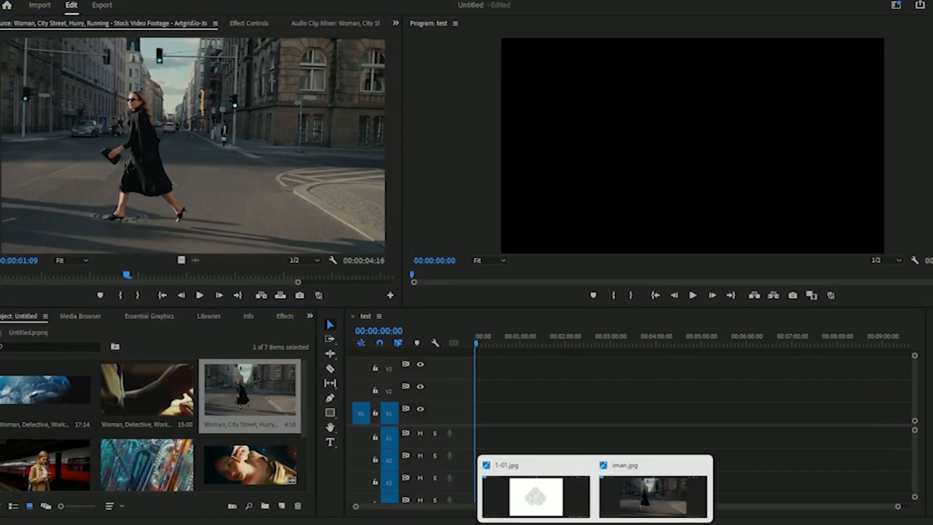
left_click(633, 519)
left_click_drag(399, 113, 459, 64)
left_click(932, 64)
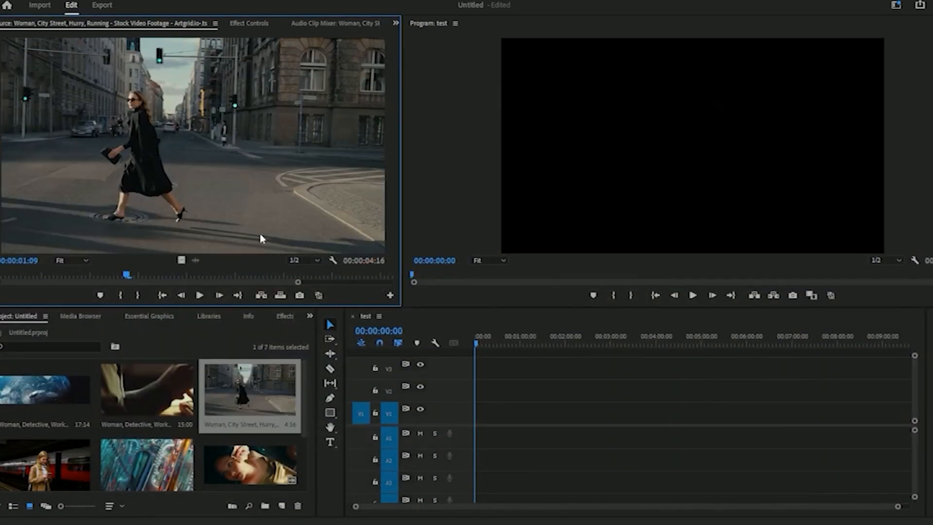
- Zoom the Source monitor picture out to 31% and restore its zoom level to Fit
scroll(221, 224, "down", 1)
left_click(76, 260)
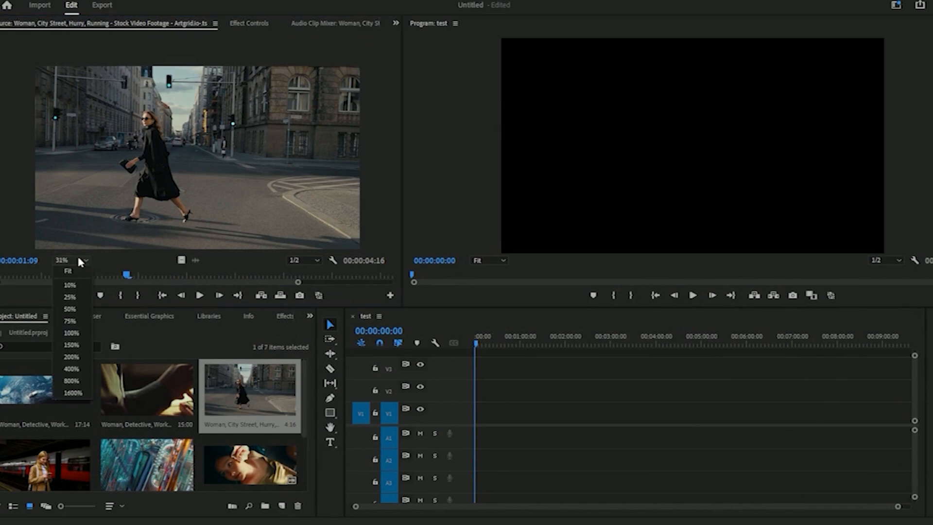
left_click(73, 270)
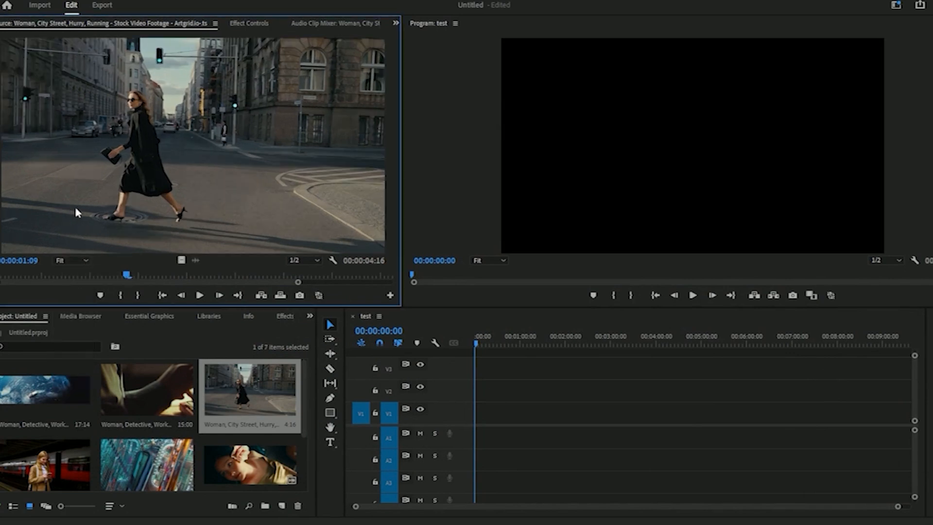
- Try the 50% and 150% zoom levels on the Source monitor picture
left_click(85, 261)
left_click(69, 309)
left_click(65, 316)
left_click(86, 261)
left_click(71, 345)
left_click(19, 316)
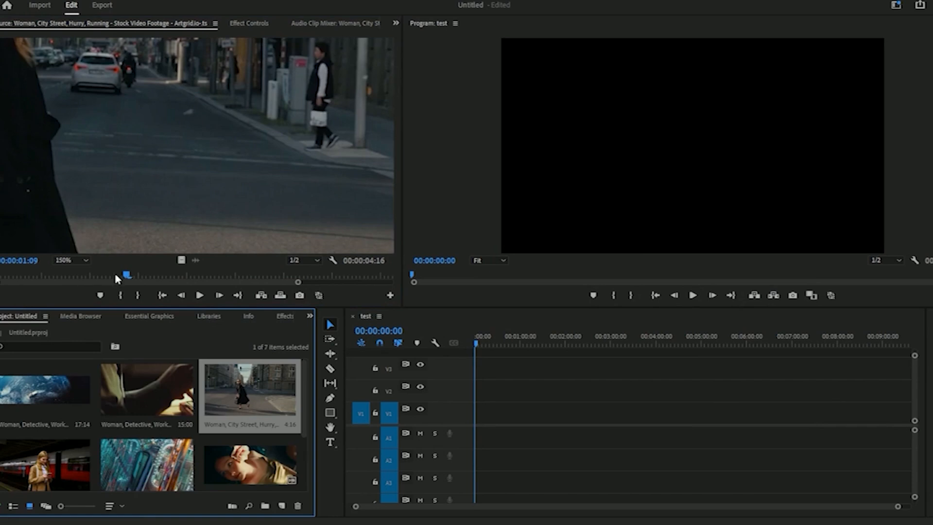
- Reset the Source monitor zoom to Fit and scale the picture down and up, ending at 31%
scroll(97, 234, "down", 5)
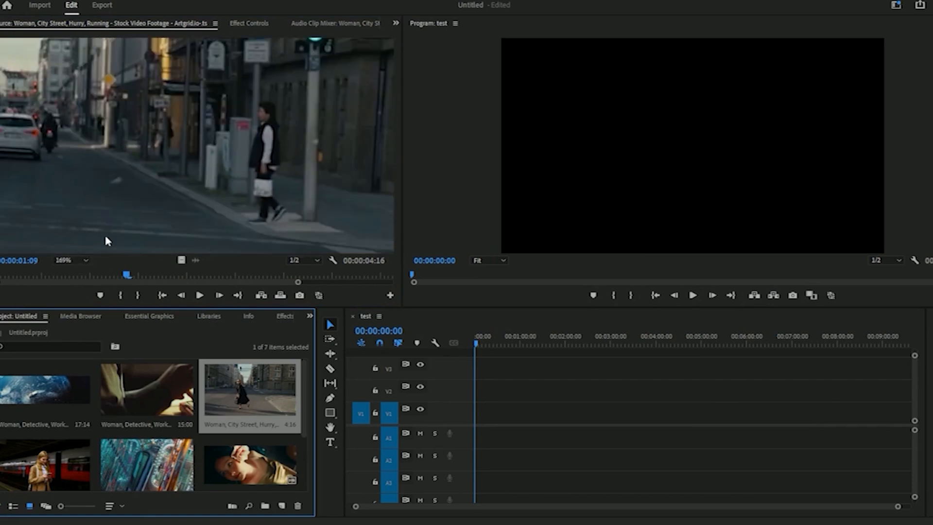
scroll(107, 237, "down", 3)
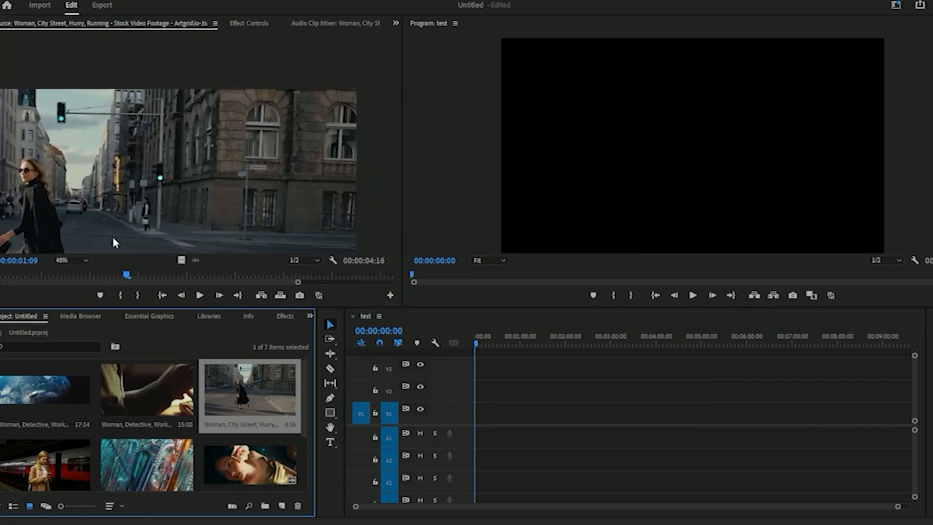
left_click(79, 261)
left_click(78, 272)
scroll(155, 209, "down", 3)
scroll(173, 209, "up", 2)
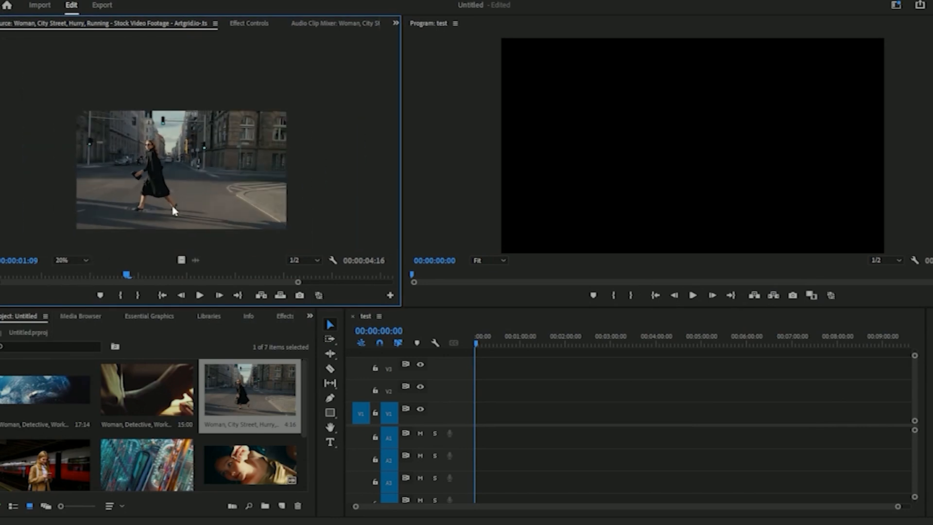
scroll(174, 210, "up", 3)
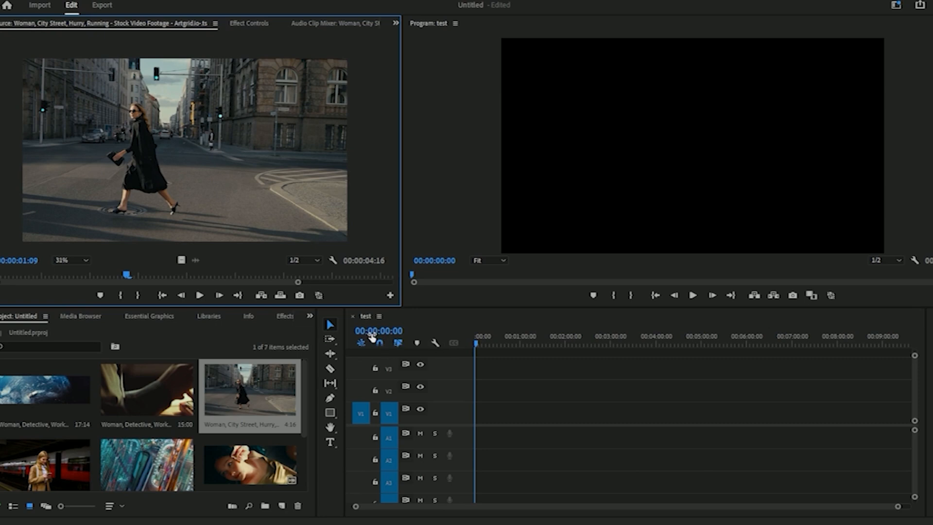
- Examine the Source monitor's playback resolution options, leaving 1/2 selected
left_click(299, 262)
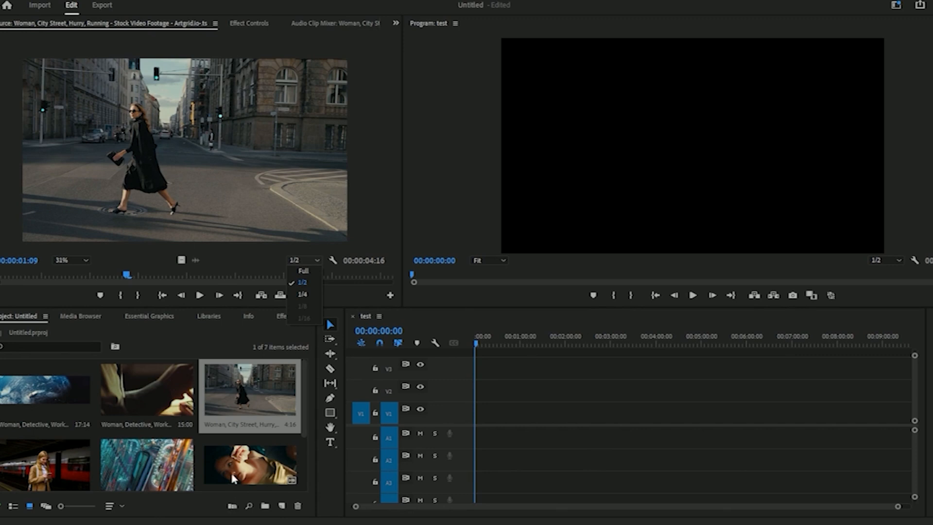
left_click(374, 184)
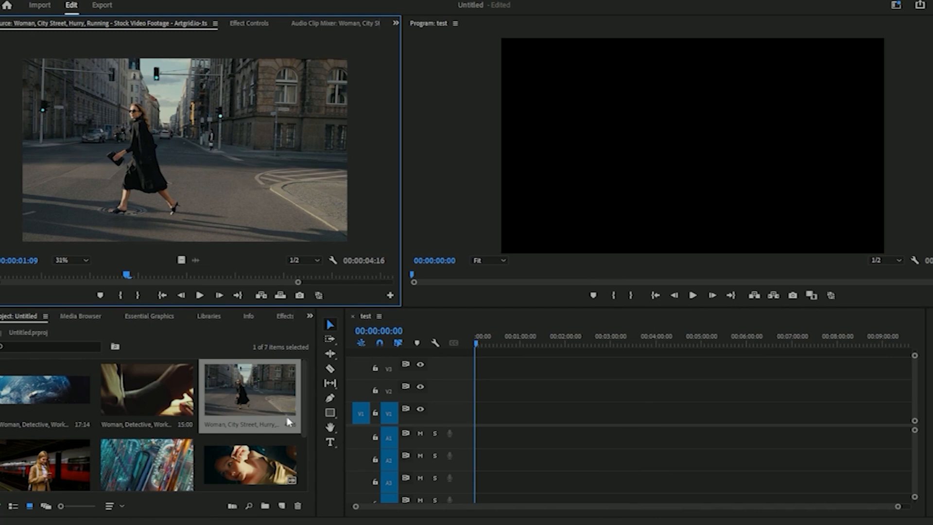
- Place the city street clip at the start of track V1 and dismiss the clip mismatch dialog
left_click_drag(222, 392, 480, 420)
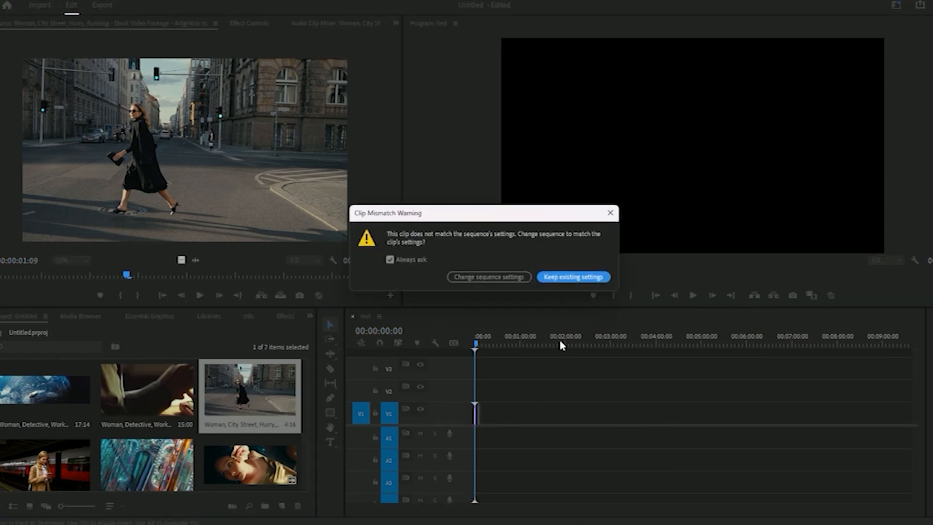
left_click(611, 210)
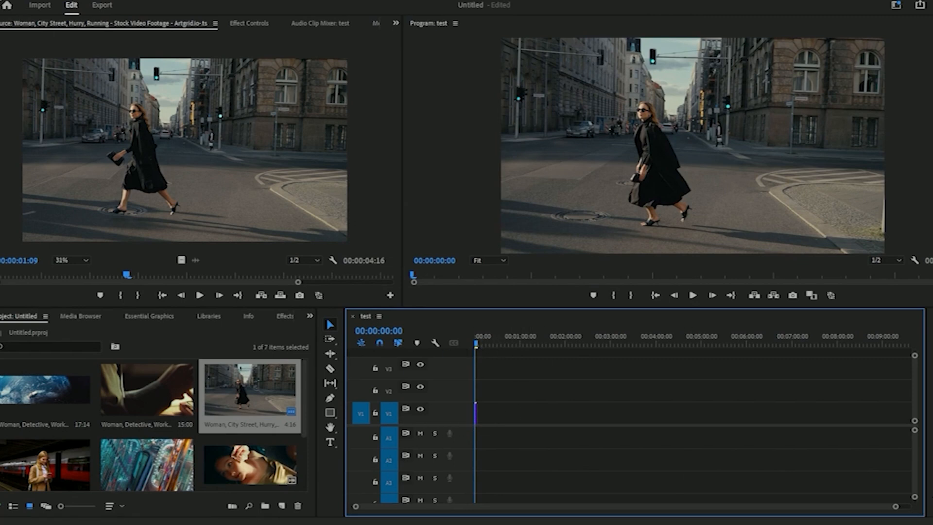
- Open the test sequence's media export settings and select the Match Source - Adaptive High Bitrate preset
left_click(1, 1)
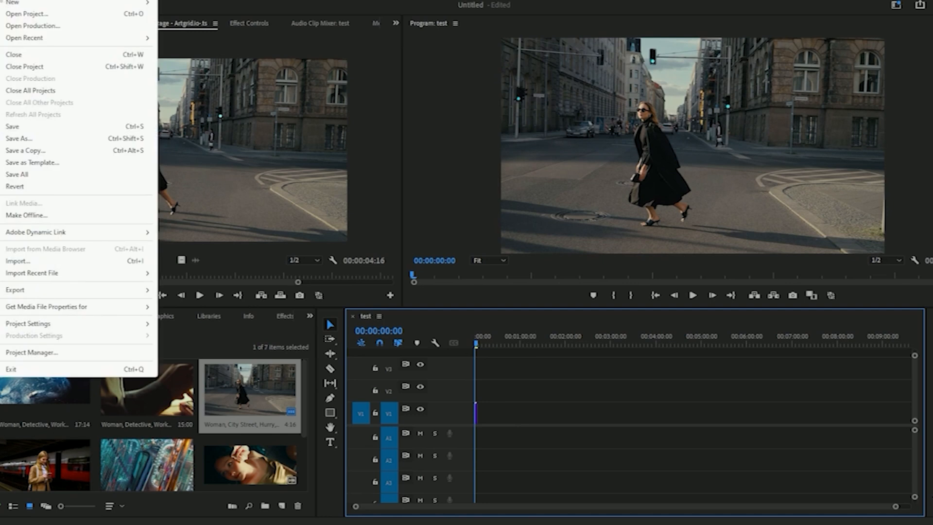
mouse_move(95, 294)
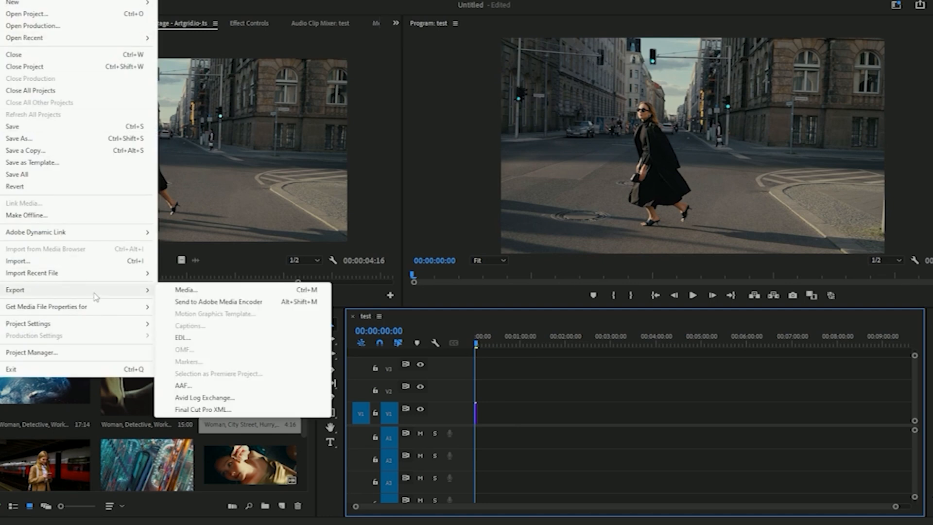
left_click(235, 291)
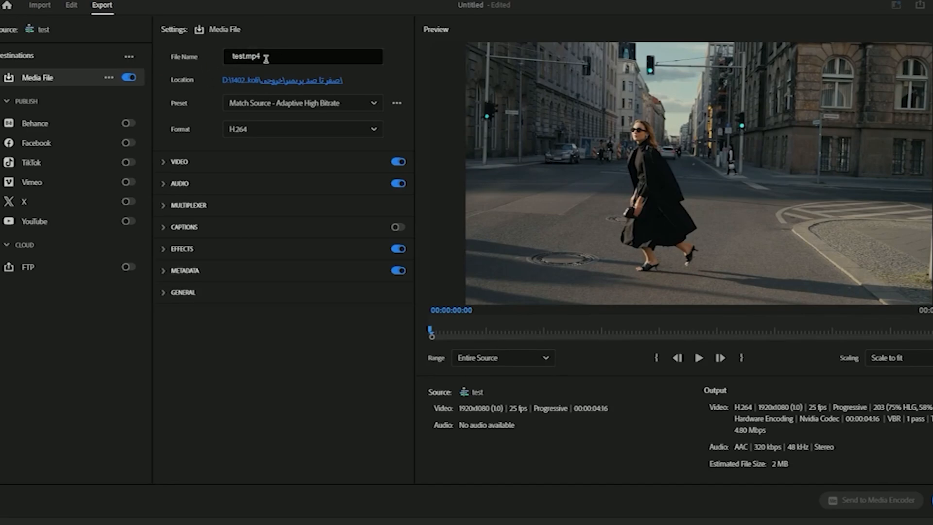
left_click(267, 80)
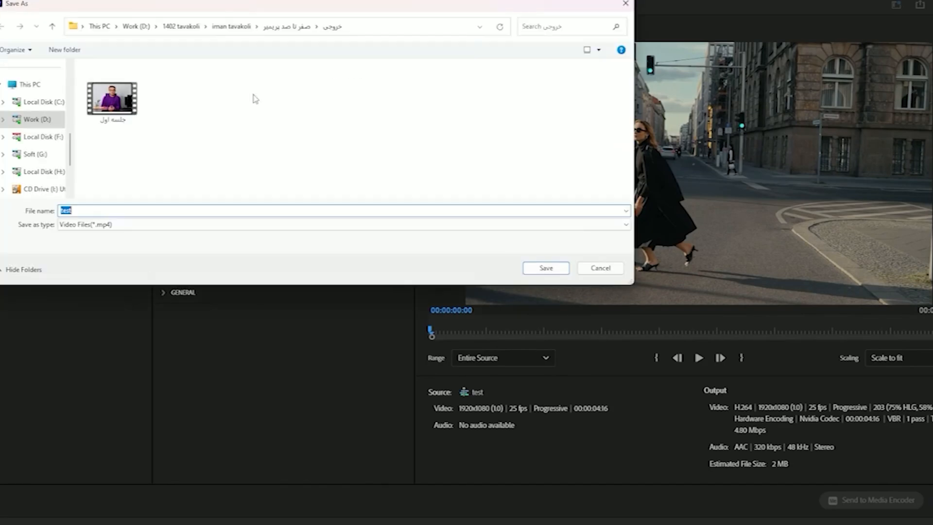
left_click(622, 268)
left_click(288, 104)
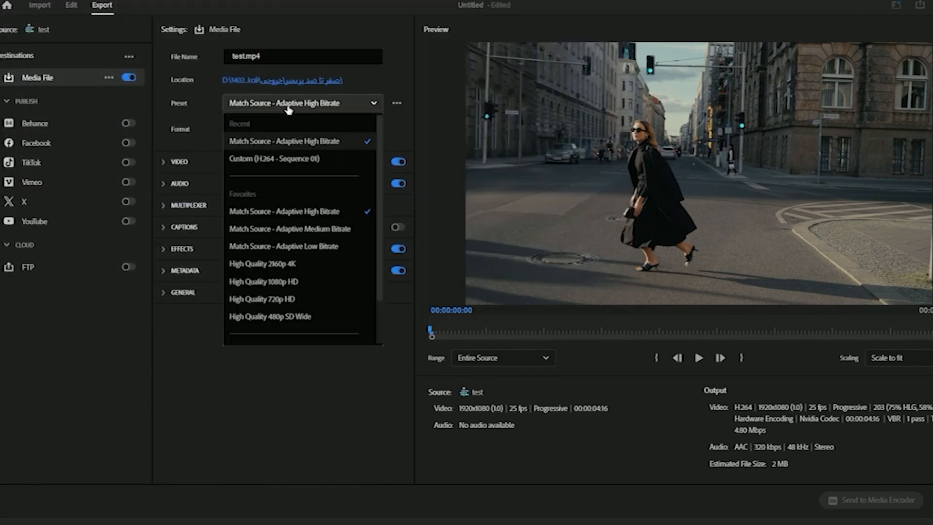
left_click(297, 212)
- Set the export format to H.264 Blu-ray
left_click(271, 128)
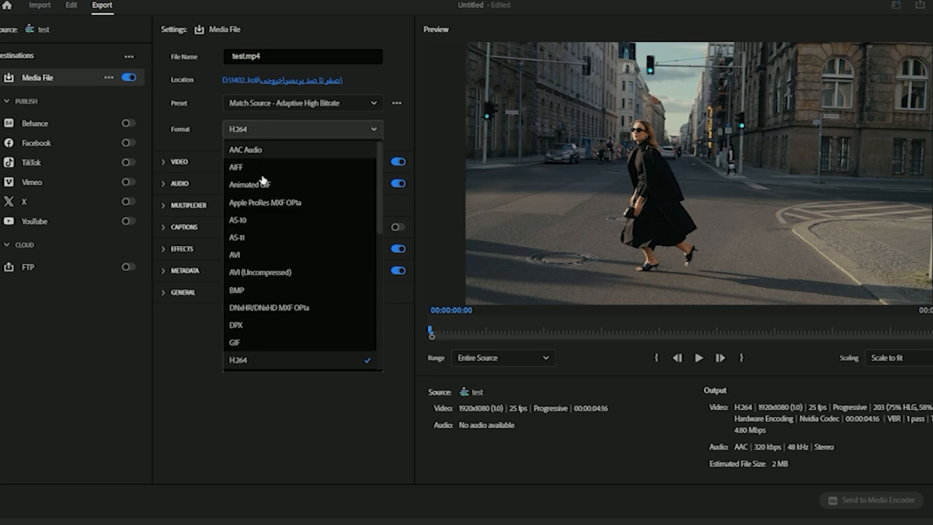
scroll(272, 365, "down", 3)
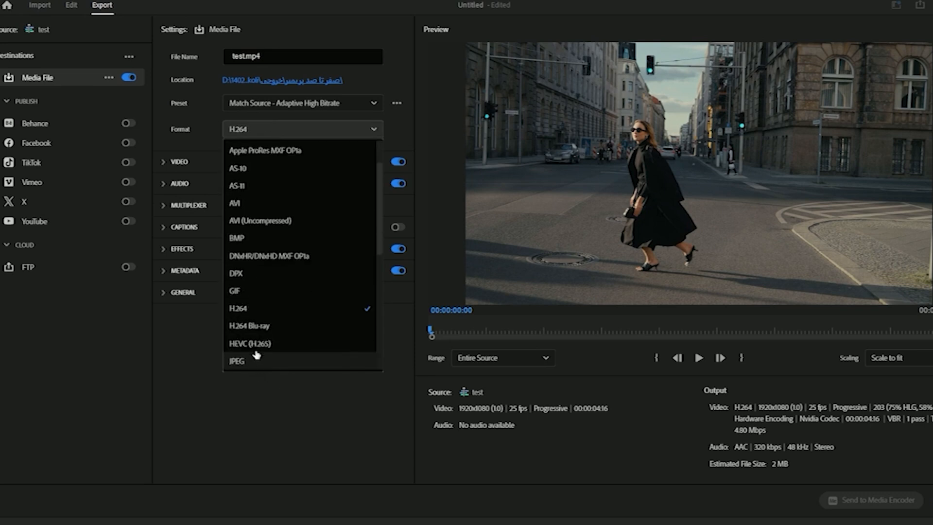
left_click(254, 332)
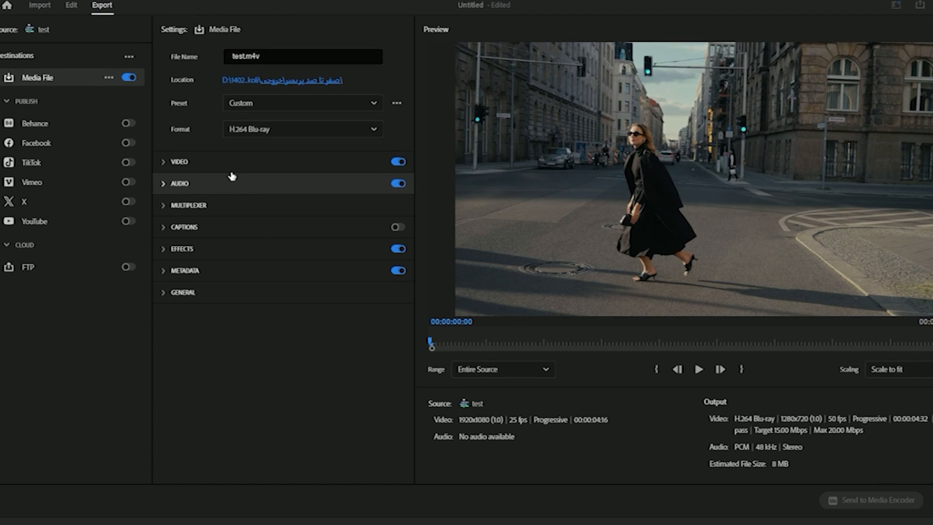
- Open the test sequence's settings, toggle the Maximum Bit Depth and Maximum Render Quality options, and accept the dialog
left_click(71, 4)
left_click(62, 1)
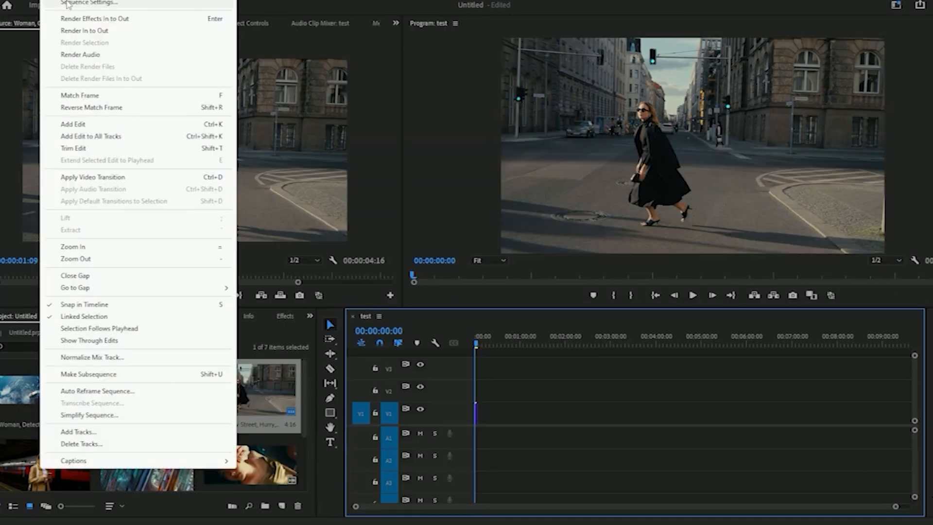
left_click(68, 3)
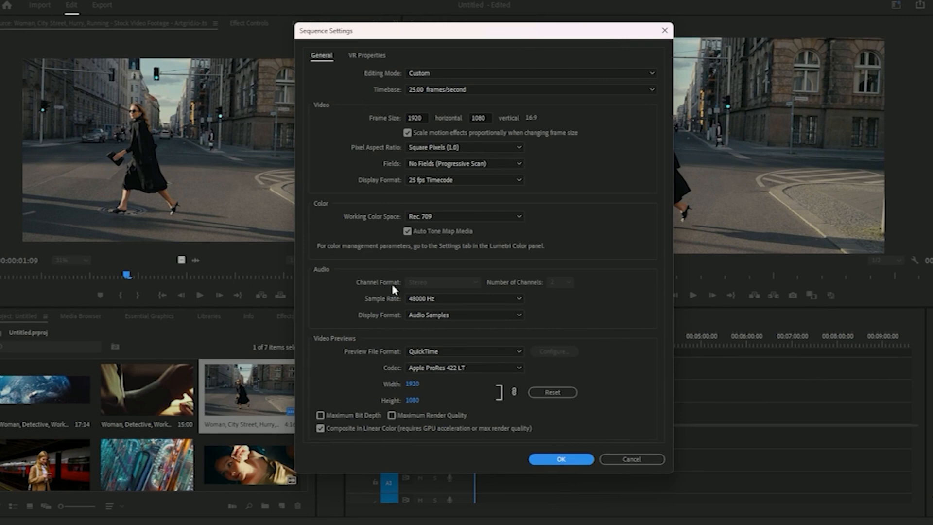
left_click(320, 415)
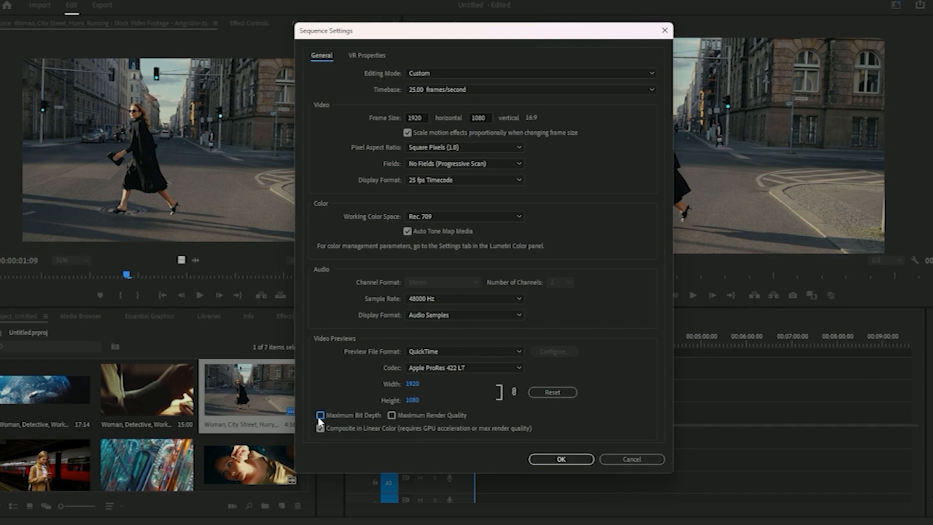
left_click(392, 416)
left_click(564, 458)
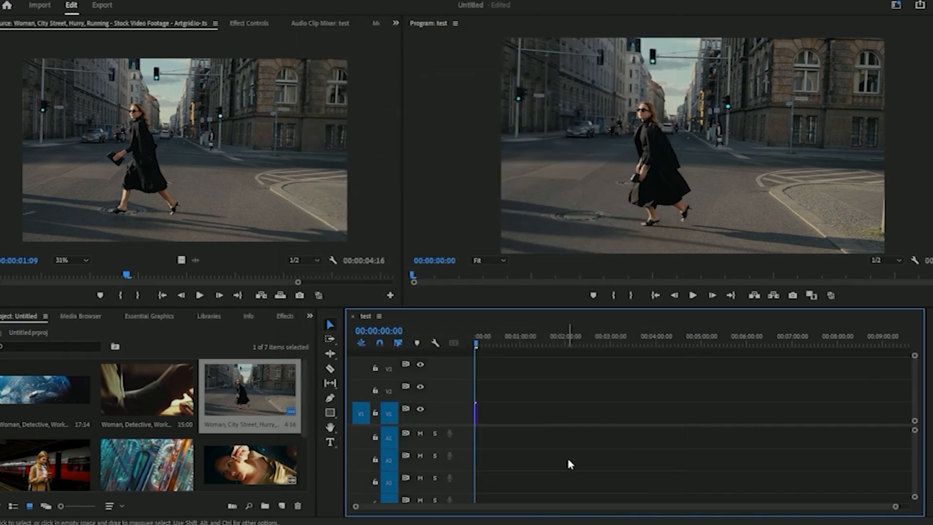
- Open the test sequence's export settings, reveal the full set of video options, and enable Use Maximum Render Quality
left_click(102, 6)
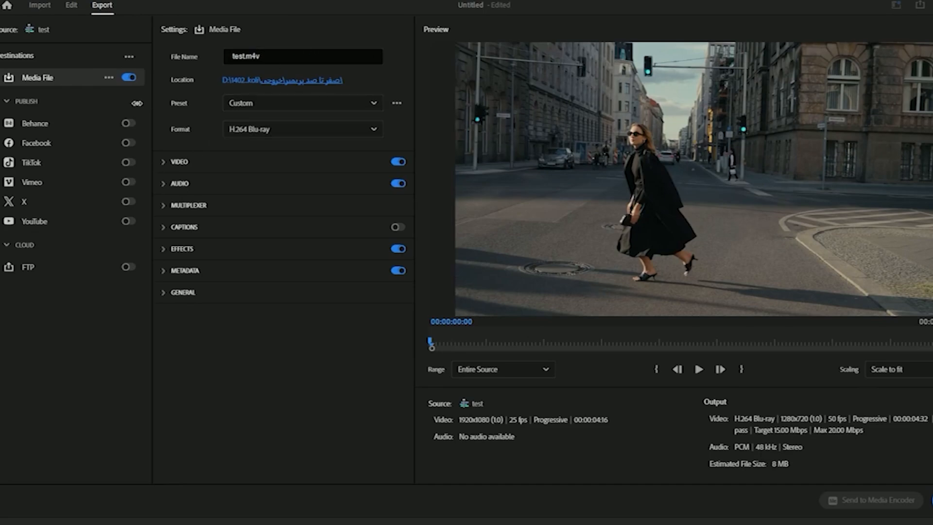
left_click(161, 165)
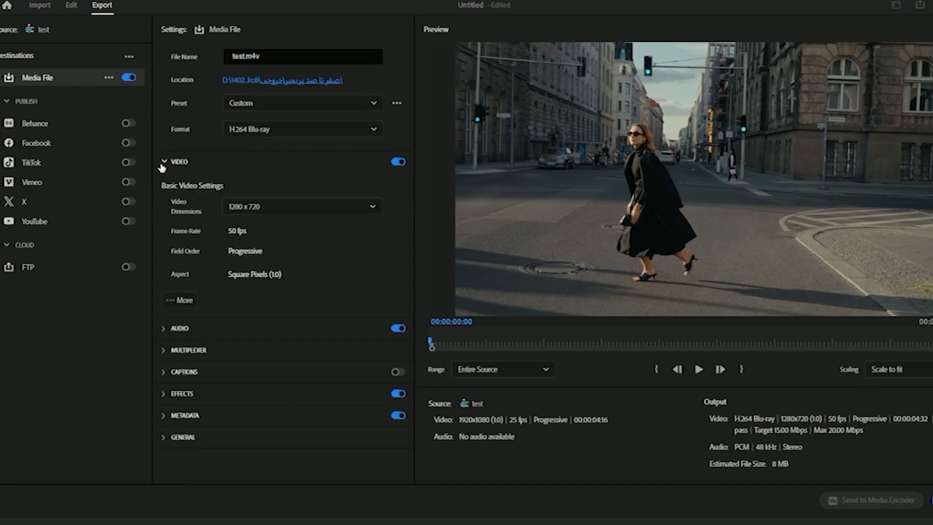
left_click(177, 300)
scroll(273, 313, "down", 2)
scroll(274, 313, "down", 3)
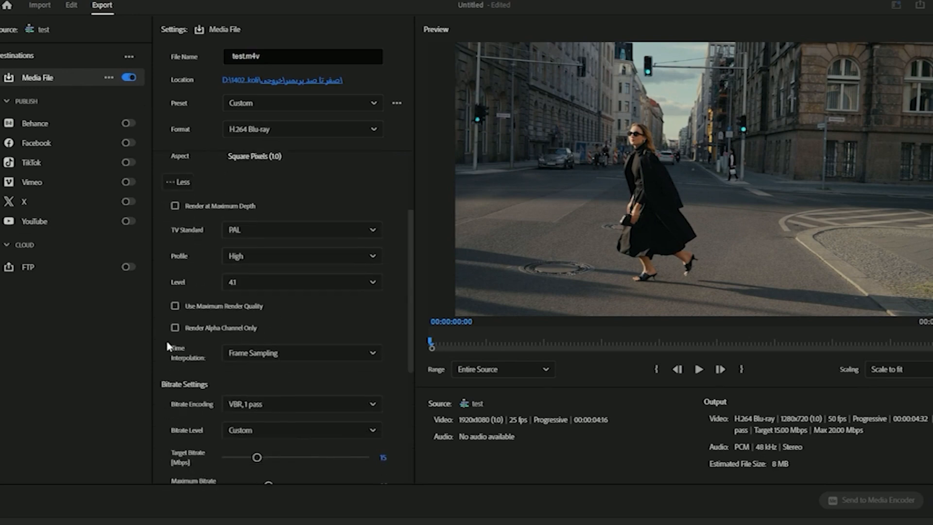
left_click(175, 305)
- Look through the remaining video, bitrate and advanced export settings, and enable Render at Maximum Depth
scroll(236, 372, "down", 2)
scroll(237, 372, "down", 2)
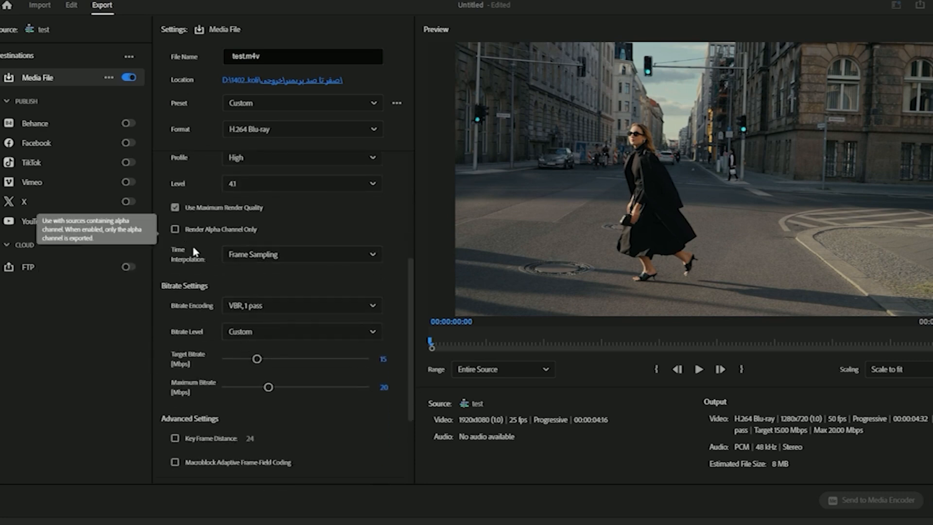
scroll(199, 414, "down", 4)
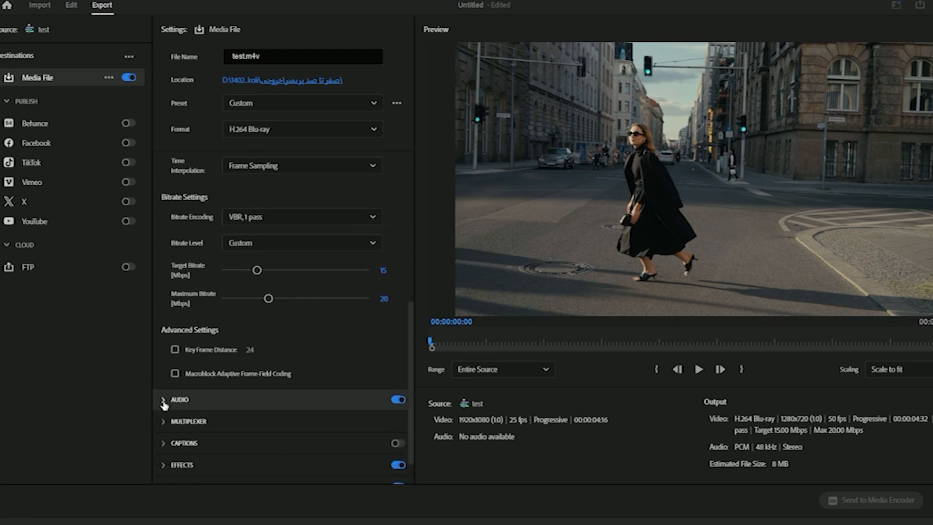
scroll(190, 372, "down", 1)
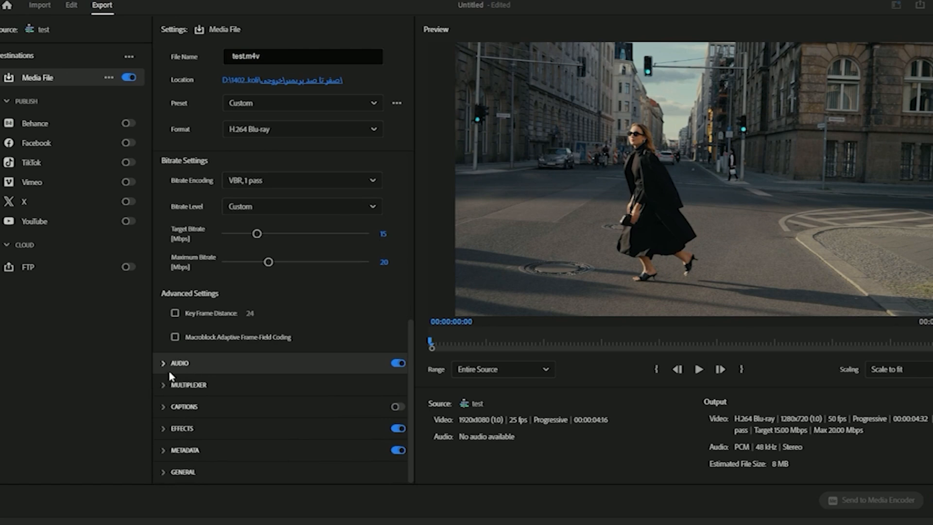
scroll(209, 292, "up", 4)
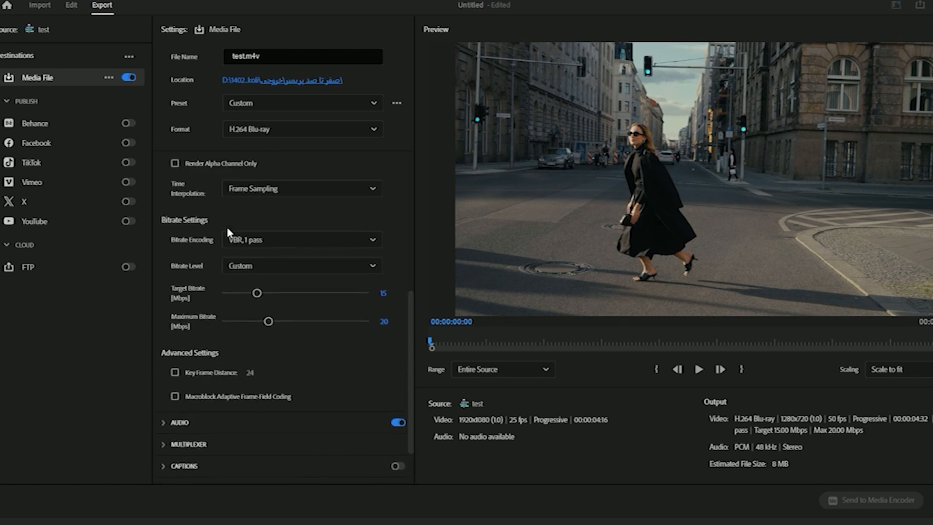
scroll(228, 225, "up", 2)
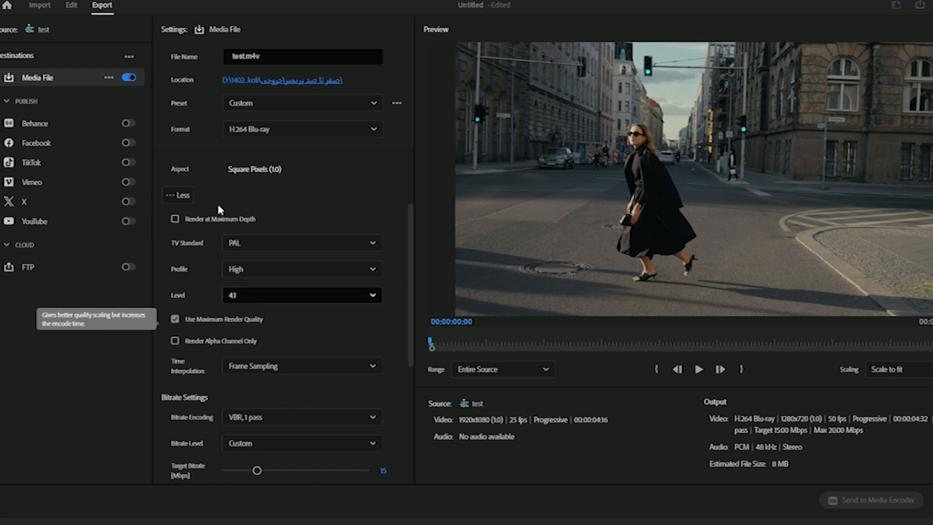
left_click(175, 220)
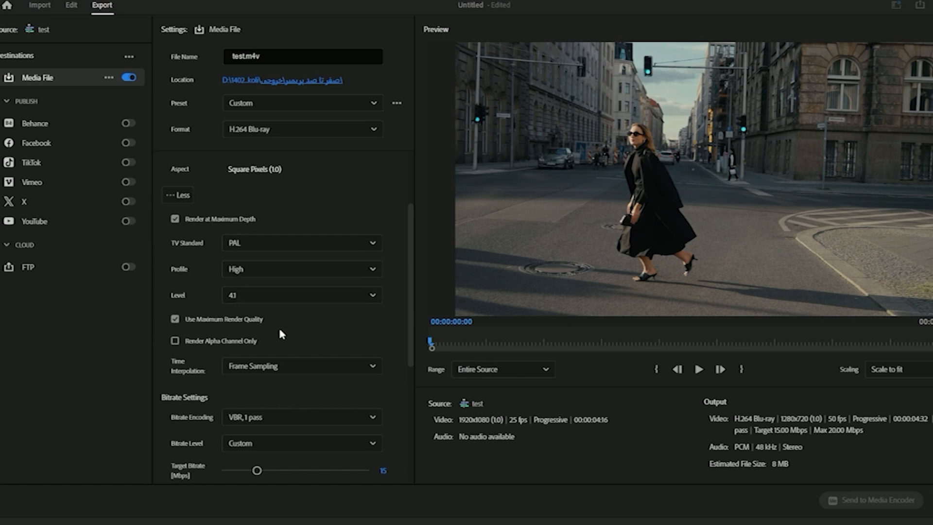
- Set the export's bitrate encoding to VBR, 2 pass
scroll(281, 335, "down", 3)
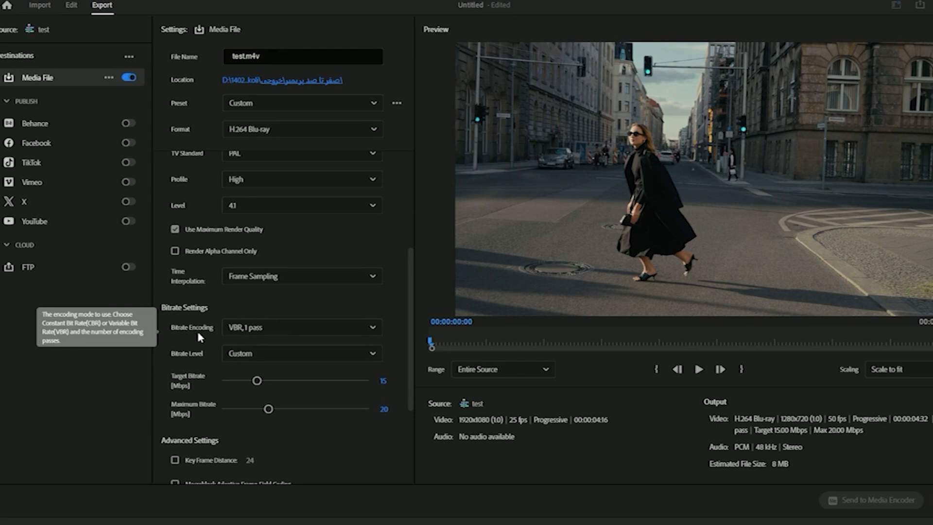
left_click(277, 332)
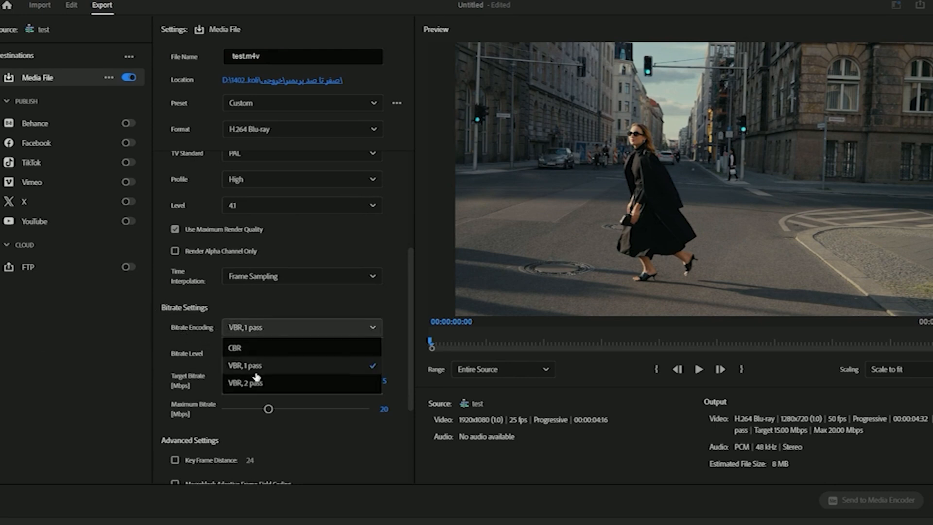
left_click(246, 384)
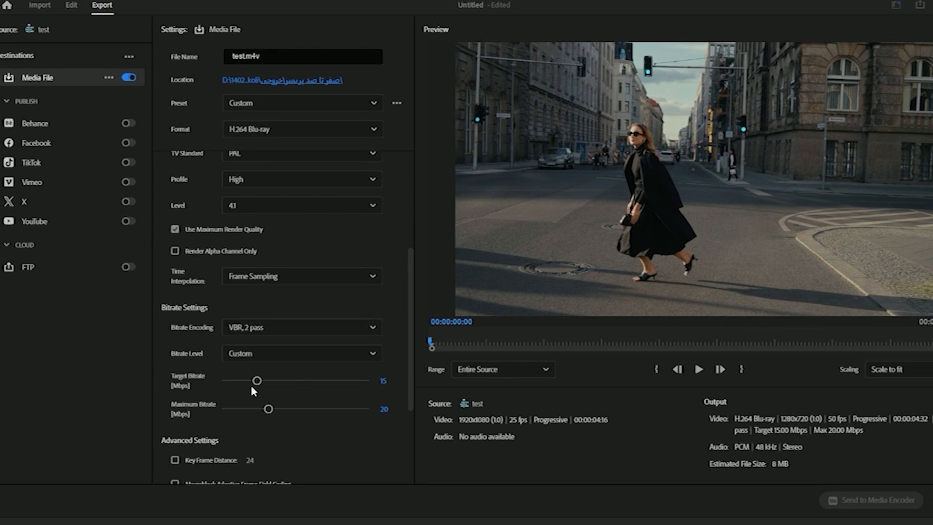
- Set the export's target bitrate to 8 Mbps and its maximum bitrate to 10 Mbps
left_click(387, 383)
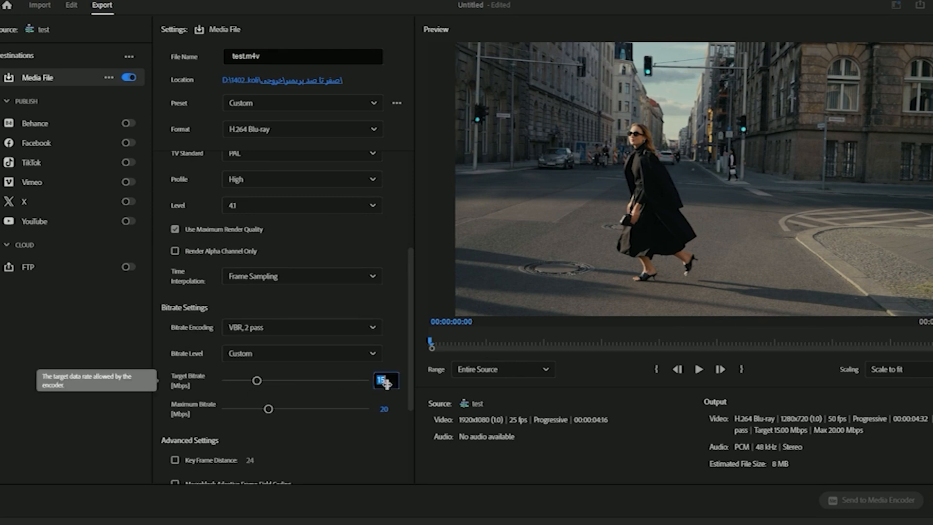
type("8")
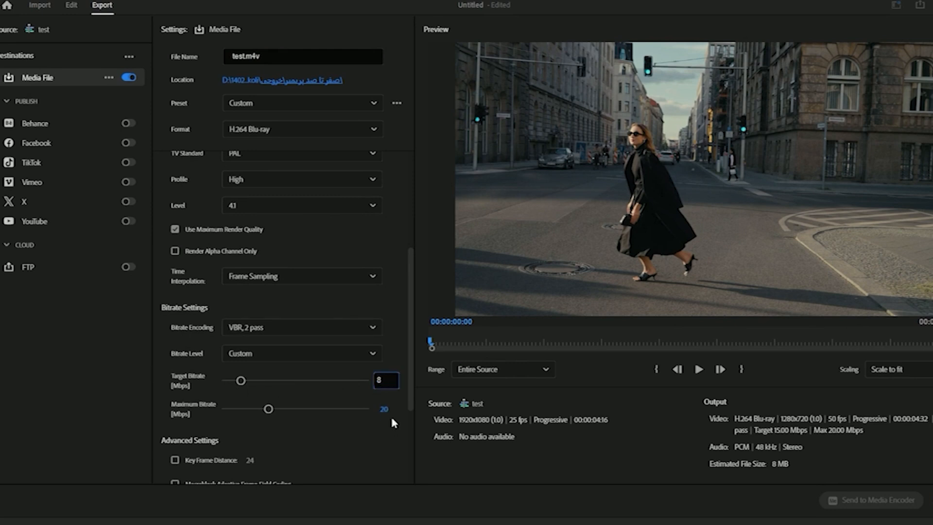
left_click(387, 413)
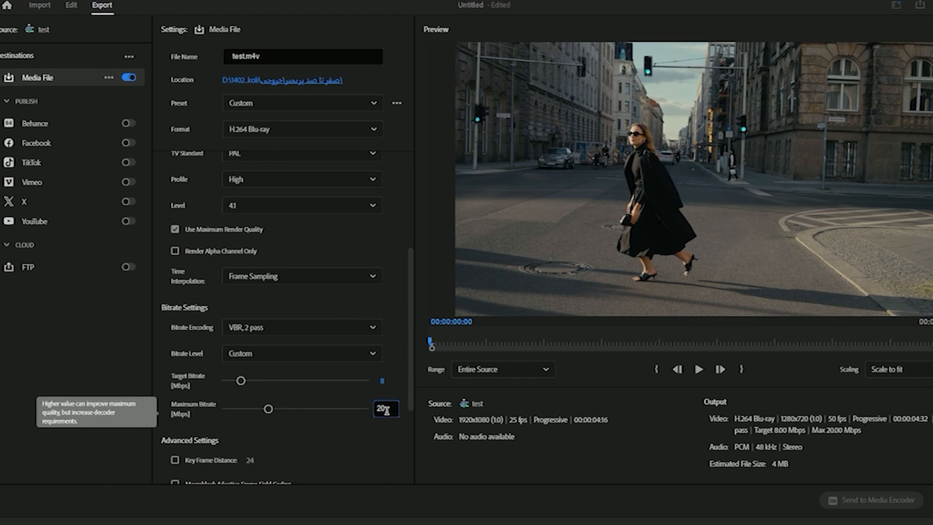
type("10")
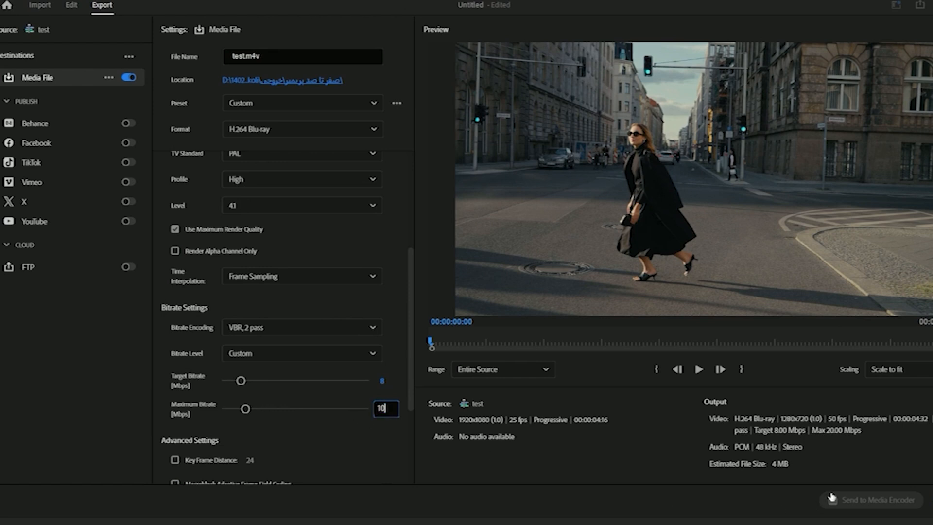